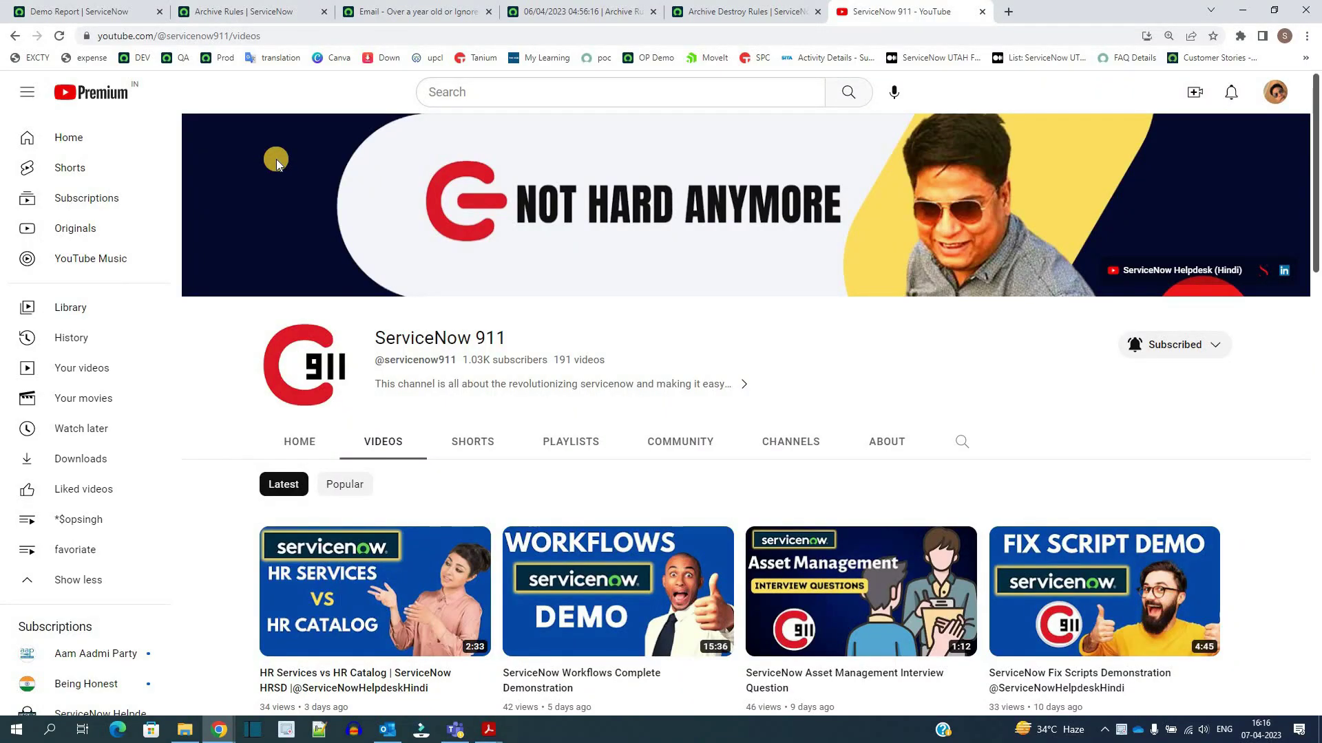
Switch from the YouTube channel page to the ServiceNow Demo Report dashboard
{"action": "left_click", "coordinate": [79, 11]}
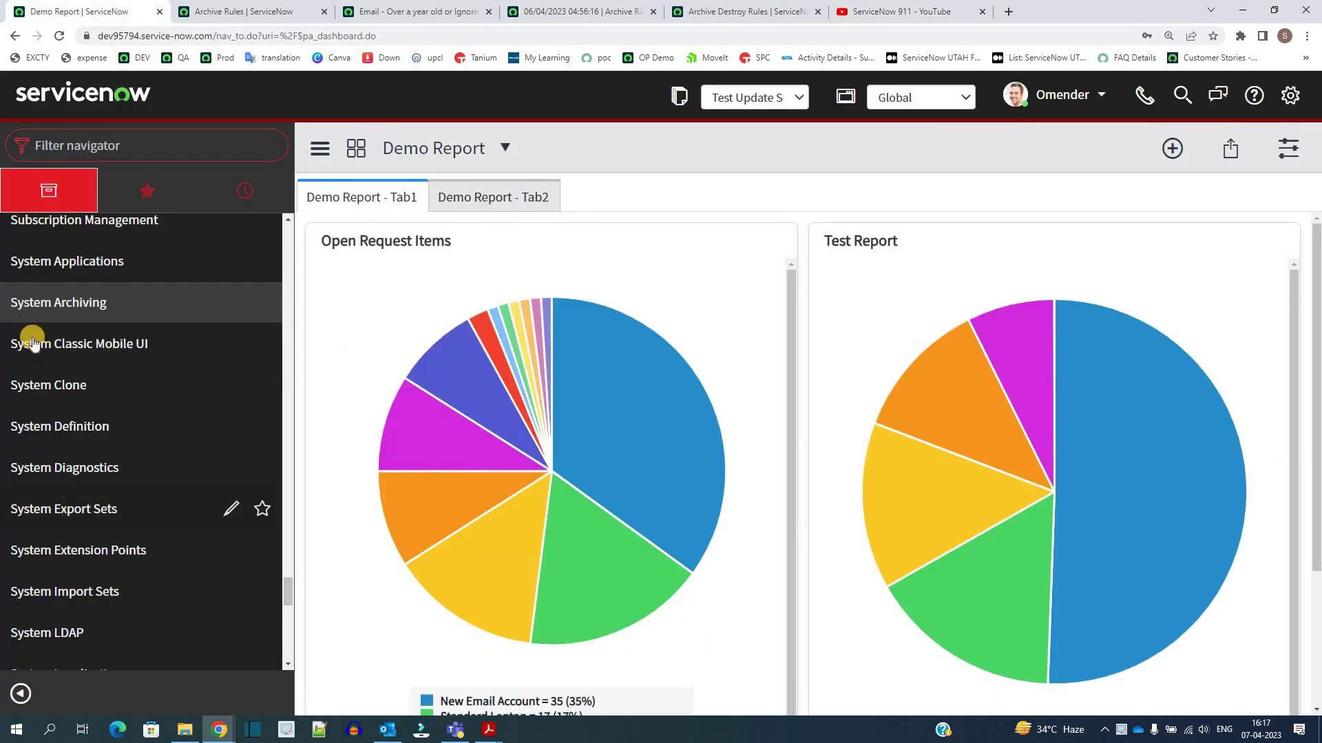
Expand System Archiving in the navigator to list Archive Rules, Archive Log and Archive Destroy Rules
{"action": "left_click", "coordinate": [81, 304]}
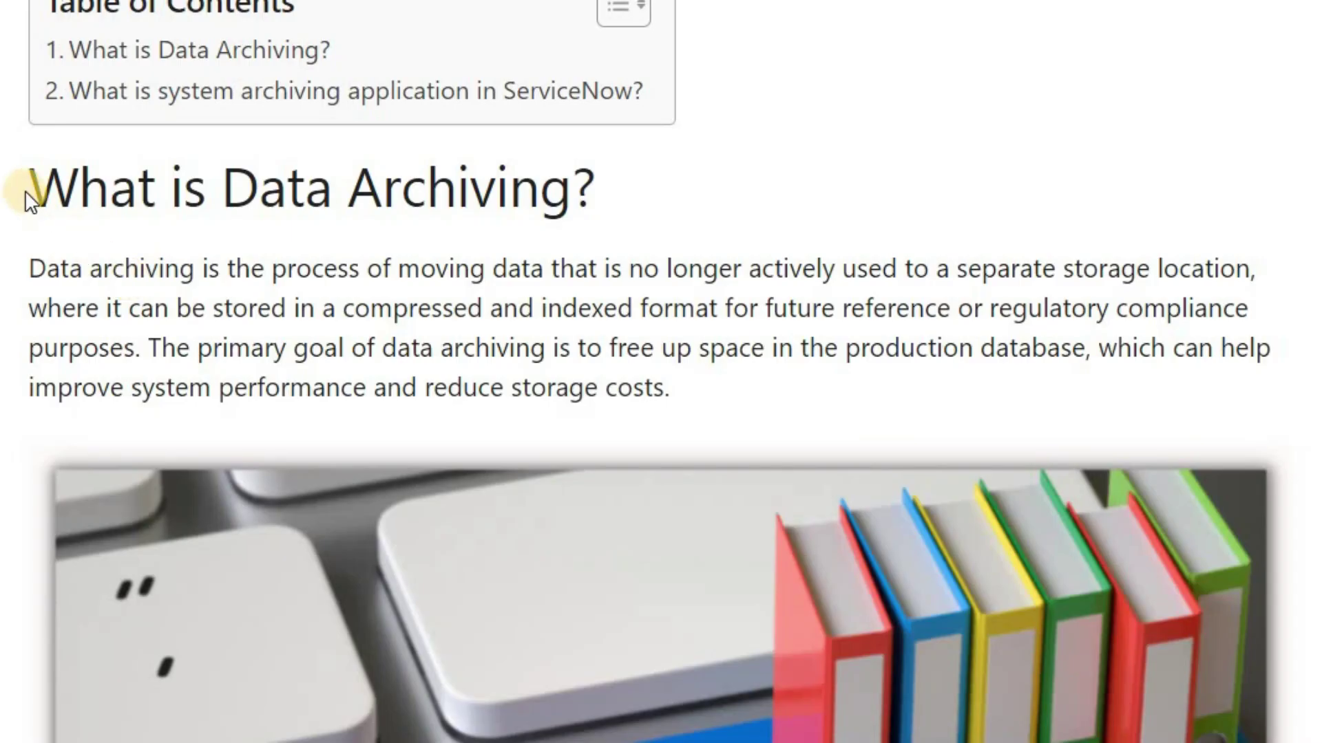
Highlight key phrases in the blog's 'What is Data Archiving?' section, then return to ServiceNow
{"action": "left_click_drag", "start_coordinate": [27, 194], "coordinate": [599, 190]}
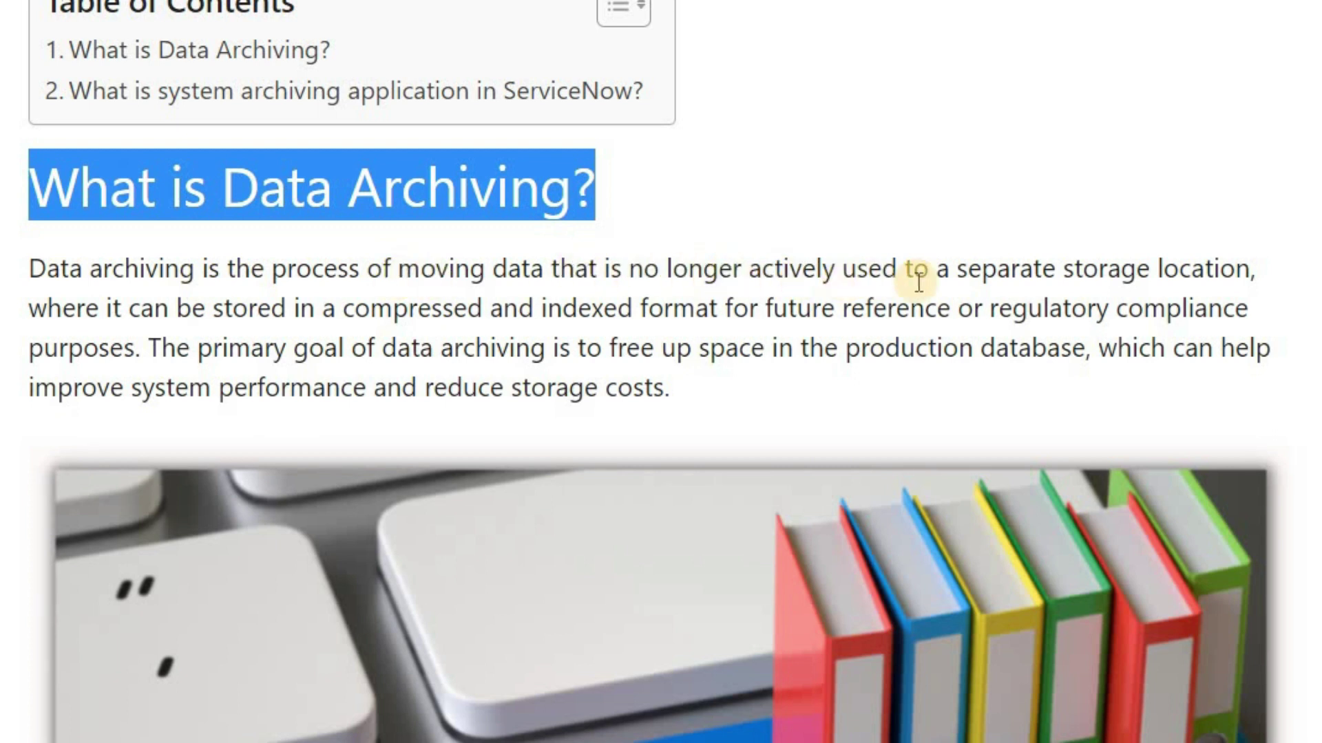
{"action": "left_click", "coordinate": [656, 270]}
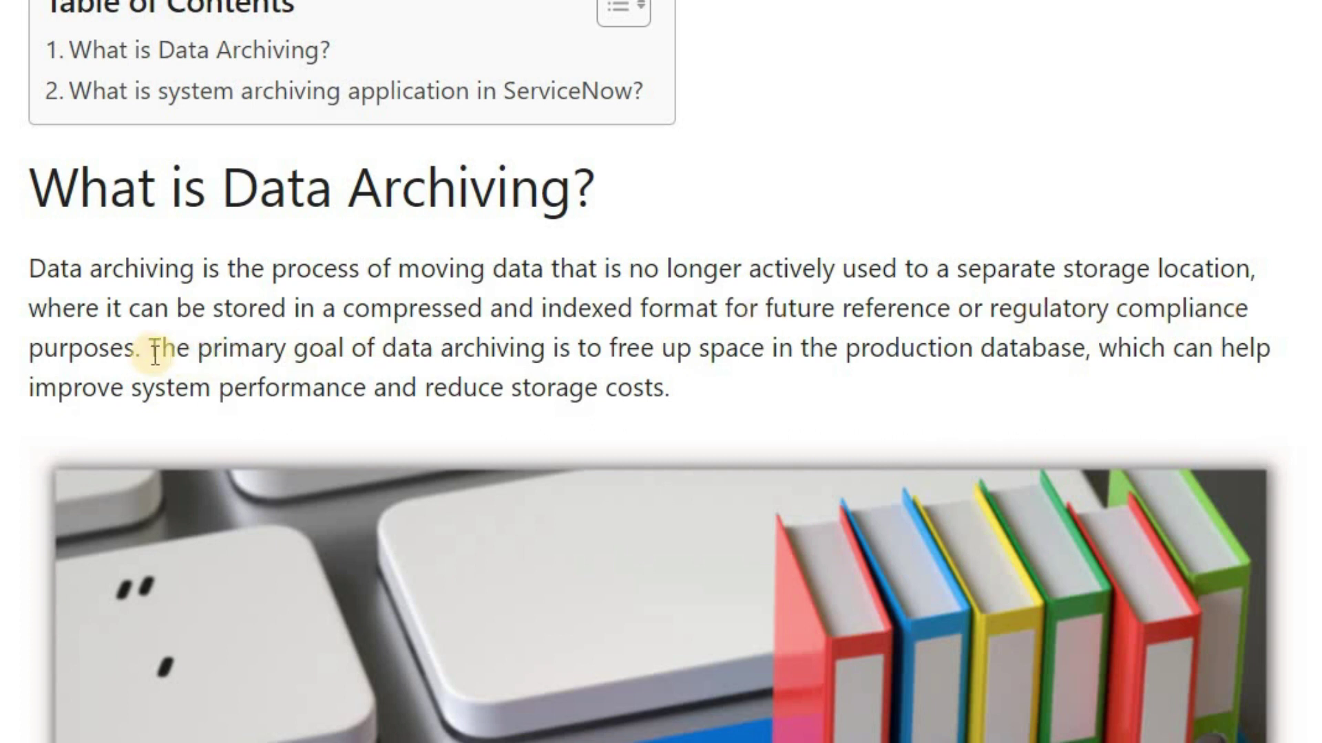
{"action": "left_click_drag", "start_coordinate": [140, 347], "coordinate": [11, 249]}
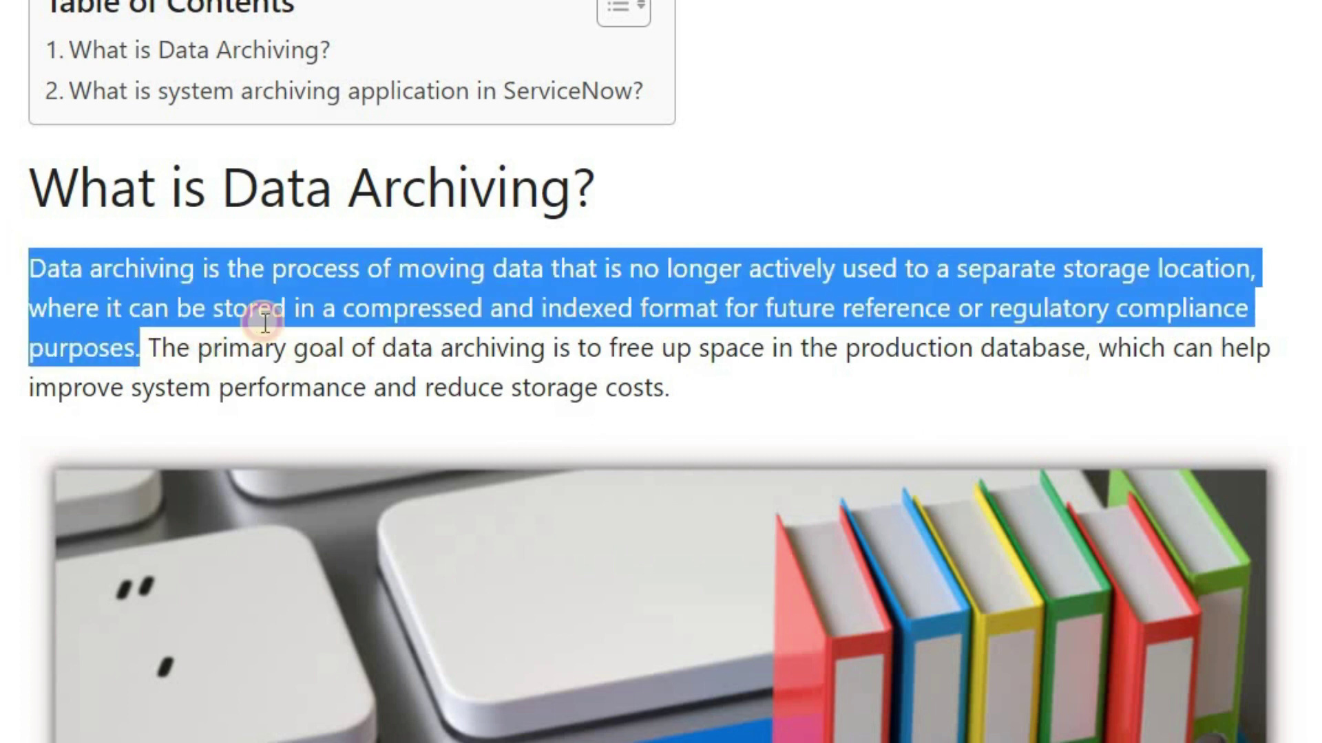
{"action": "left_click", "coordinate": [204, 377]}
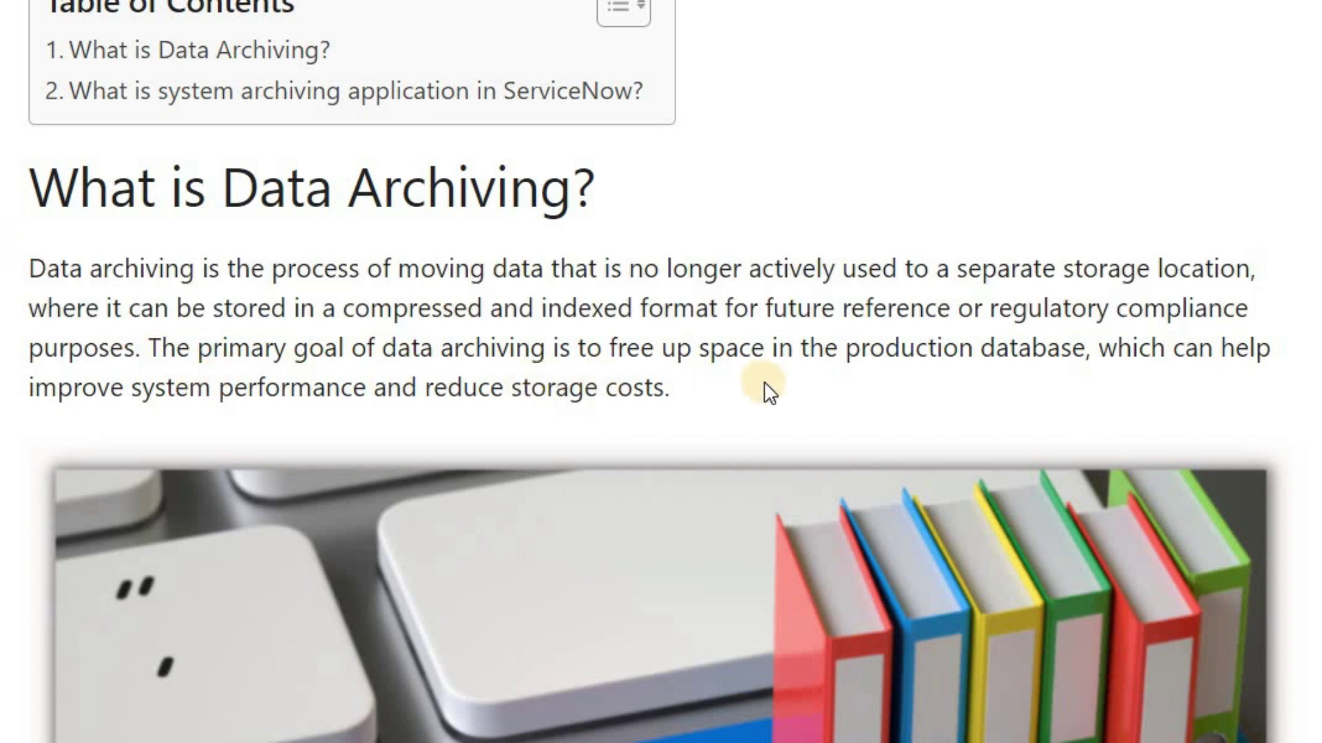
{"action": "left_click_drag", "start_coordinate": [846, 349], "coordinate": [1085, 350]}
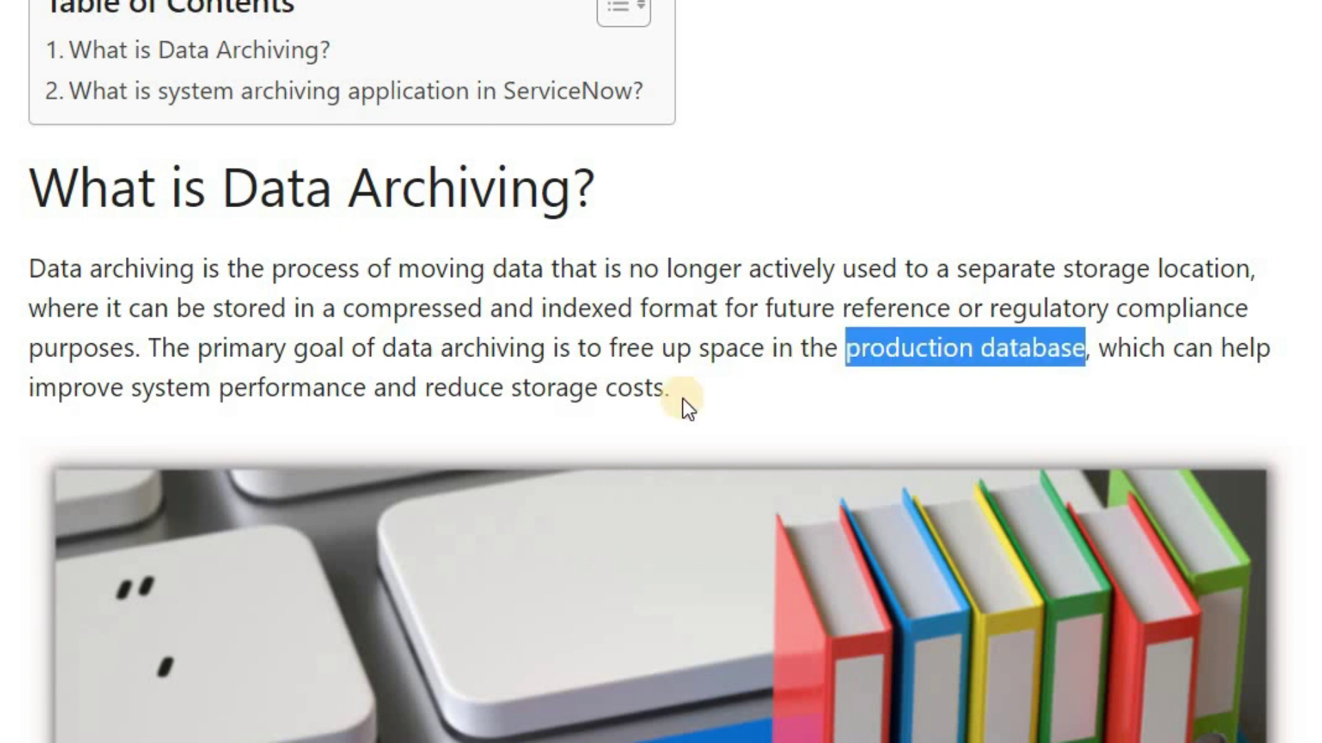
{"action": "left_click_drag", "start_coordinate": [112, 392], "coordinate": [433, 392]}
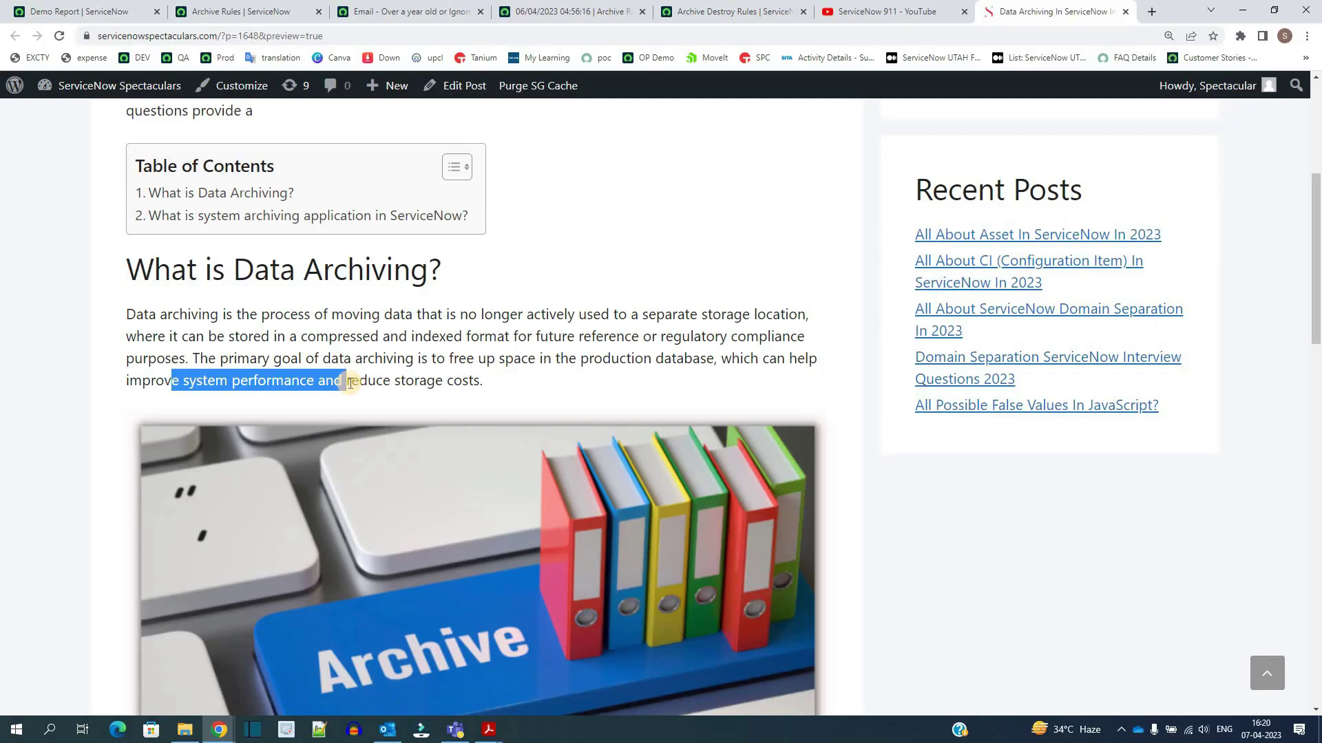
{"action": "left_click", "coordinate": [68, 11]}
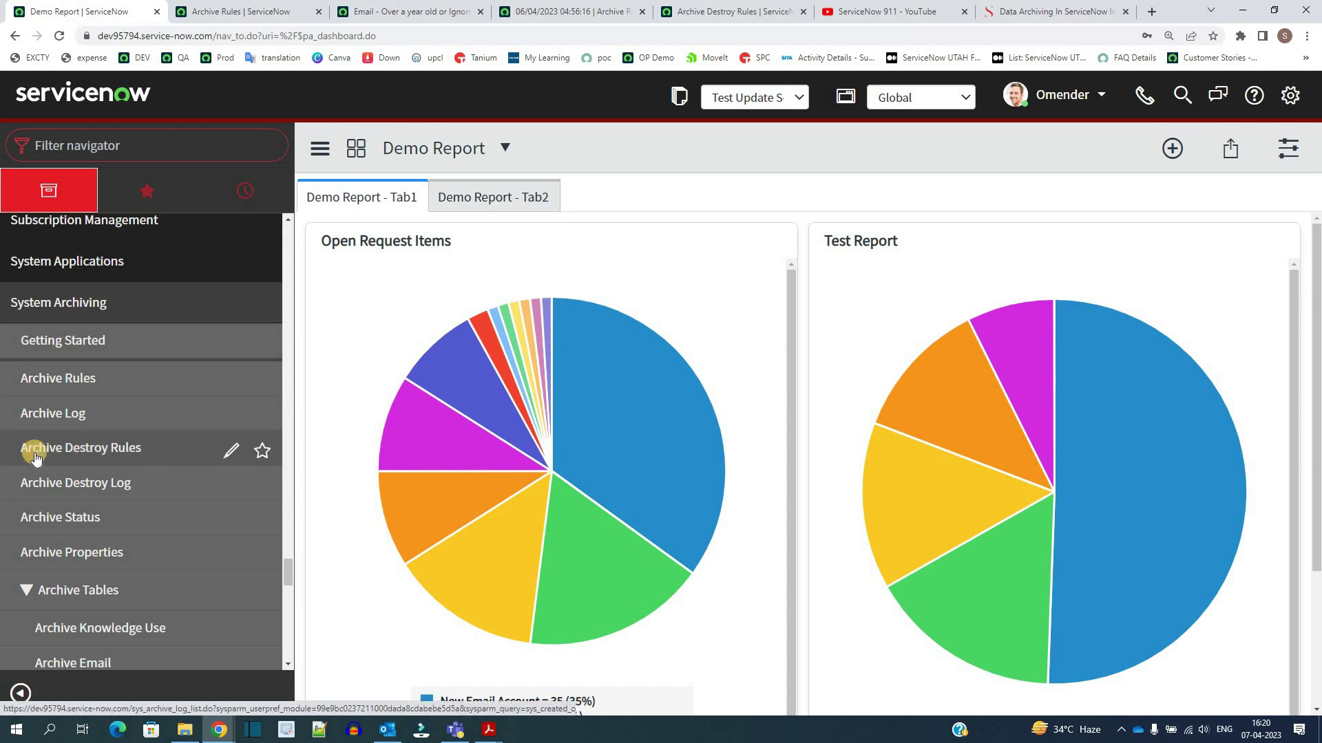
Open the 'Email - Over a year old or Ignored' rule from the Archive Rules list in a new tab
{"action": "key", "text": "ctrl+Tab"}
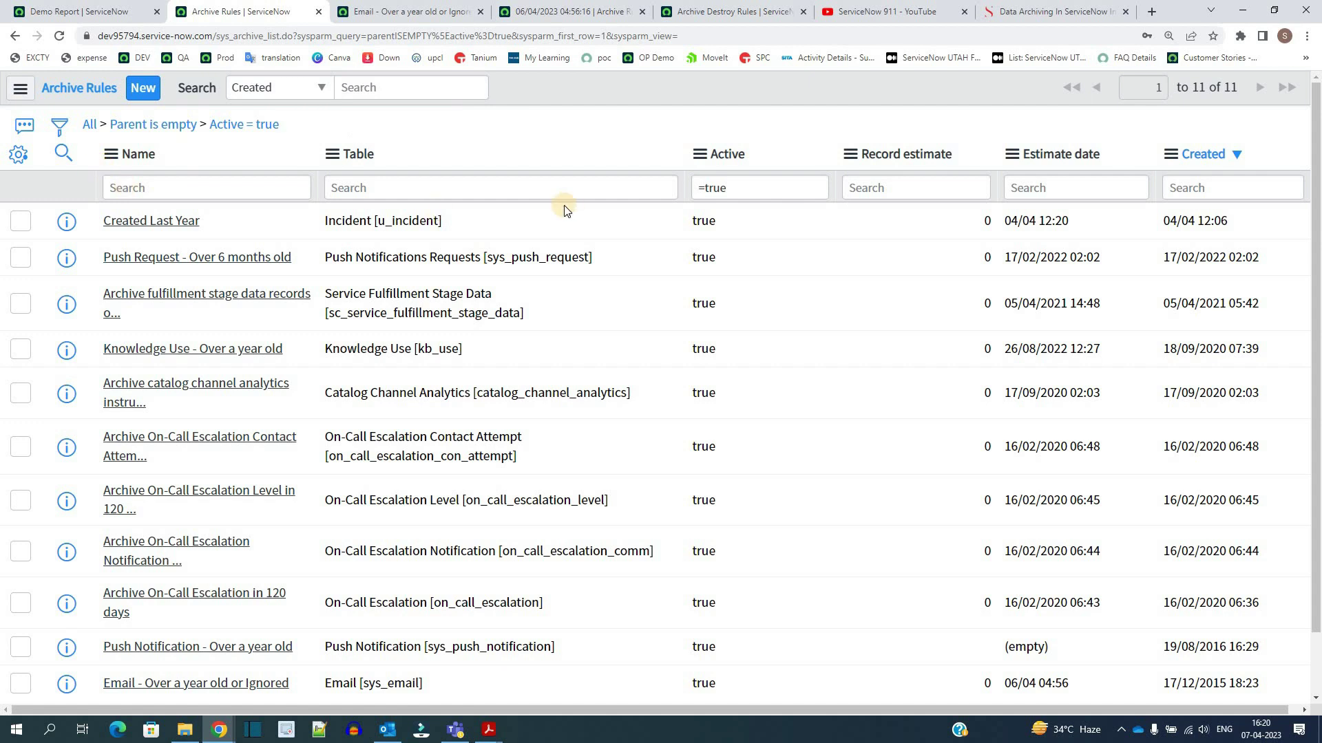
{"action": "scroll", "coordinate": [75, 570], "scroll_direction": "down", "scroll_amount": 1}
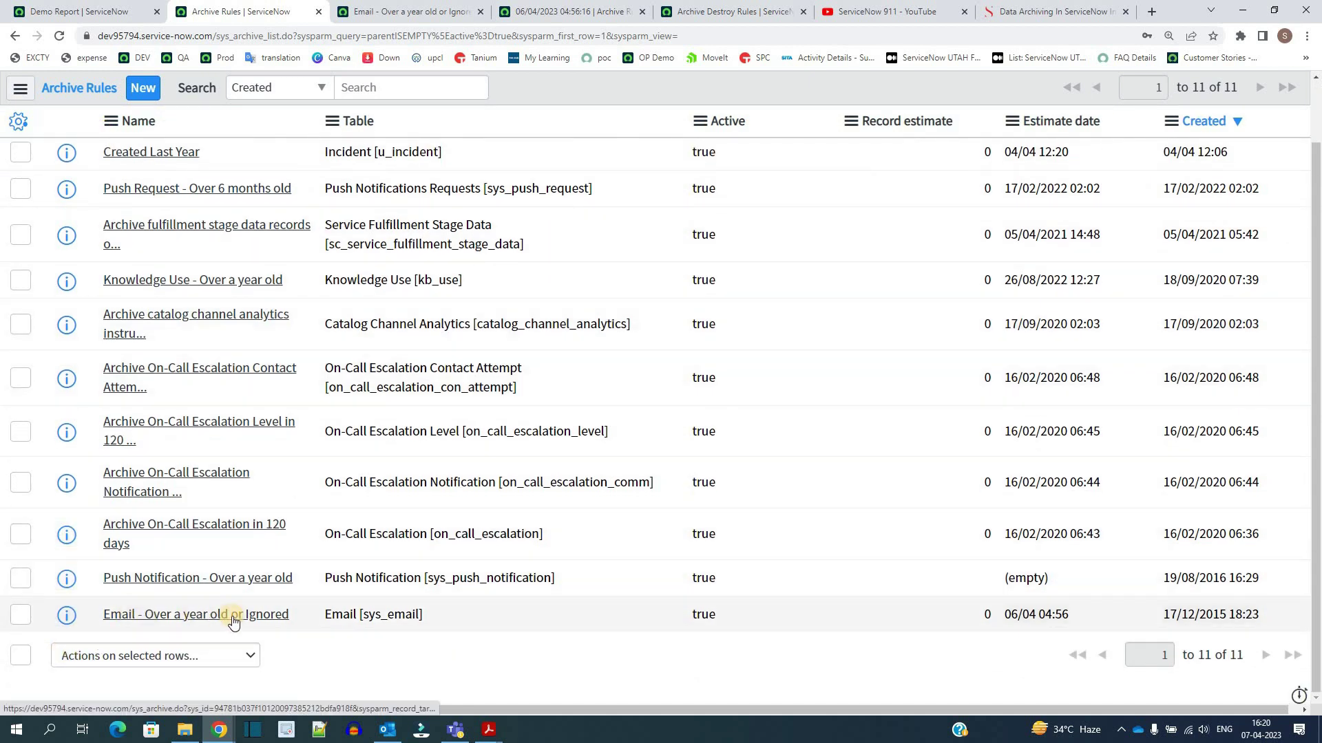
{"action": "middle_click", "coordinate": [67, 614]}
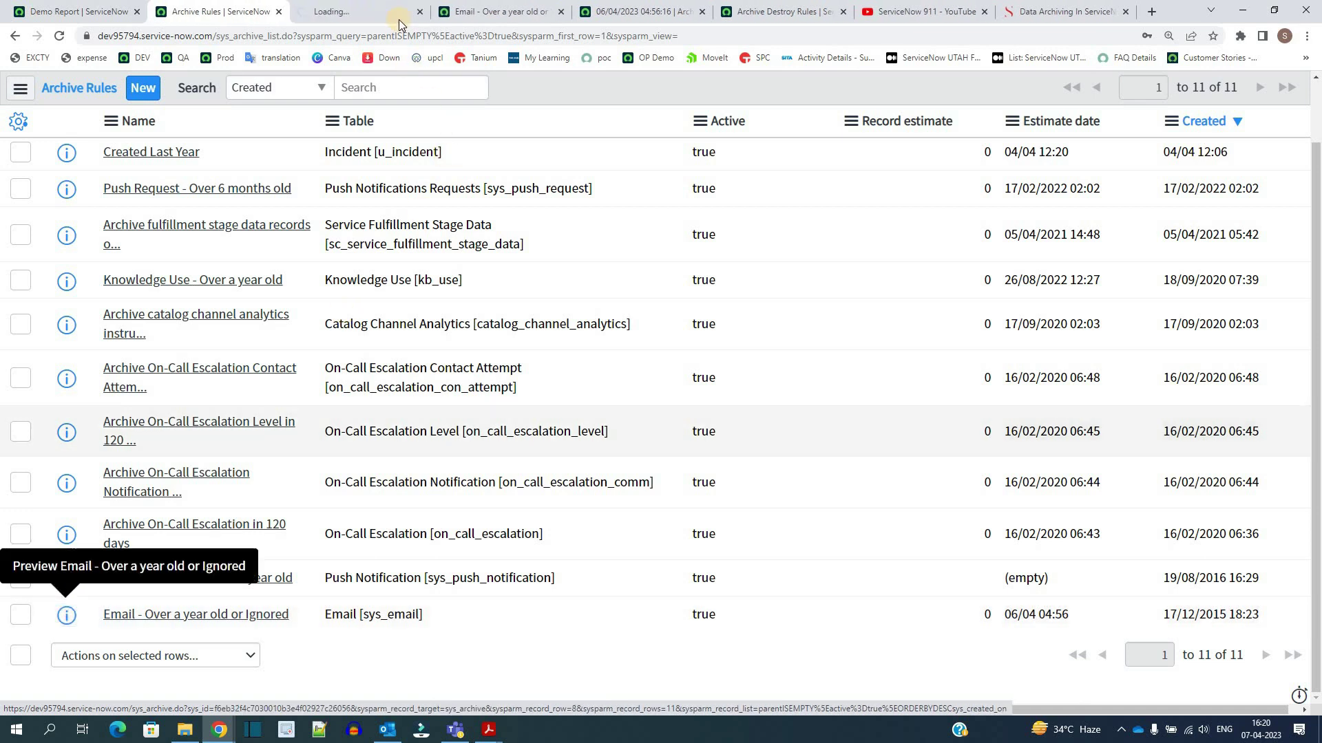
Review the Email archive rule form, then start a new rule from the Archive Rules list
{"action": "left_click", "coordinate": [399, 21]}
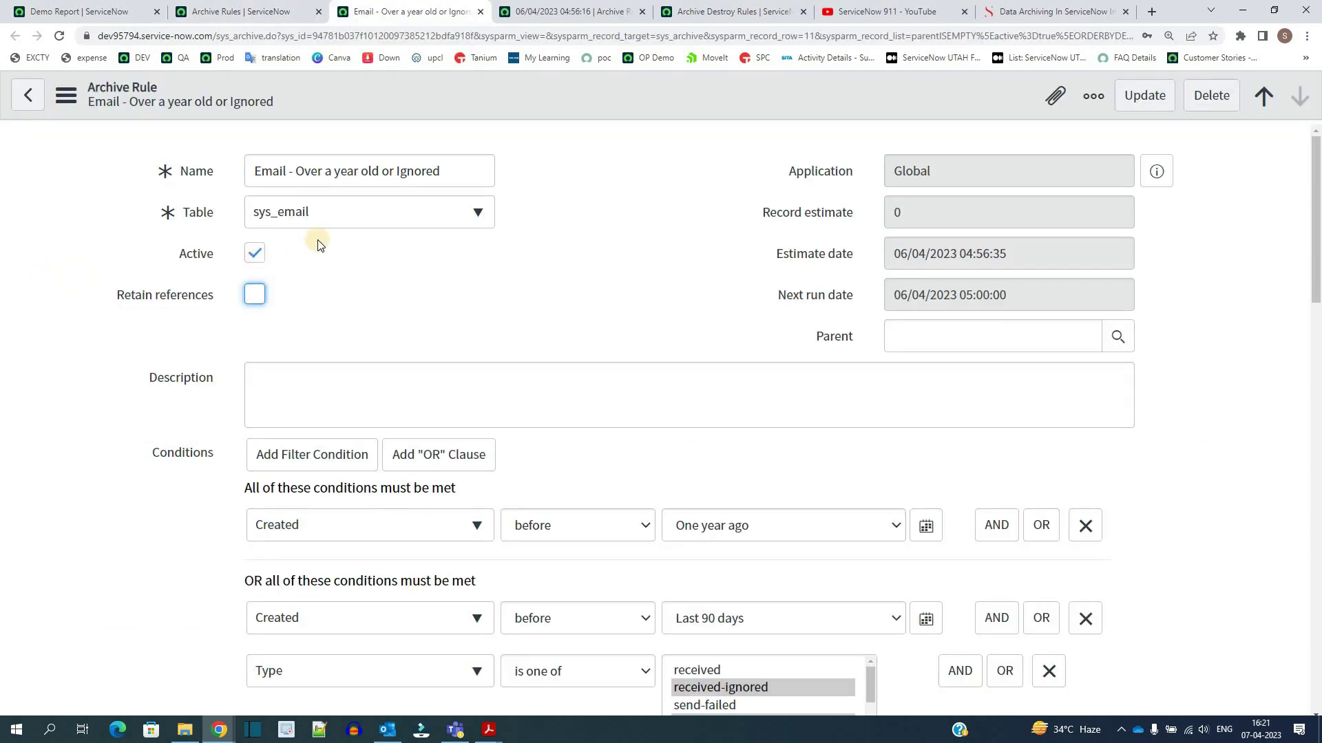
{"action": "triple_click", "coordinate": [342, 169]}
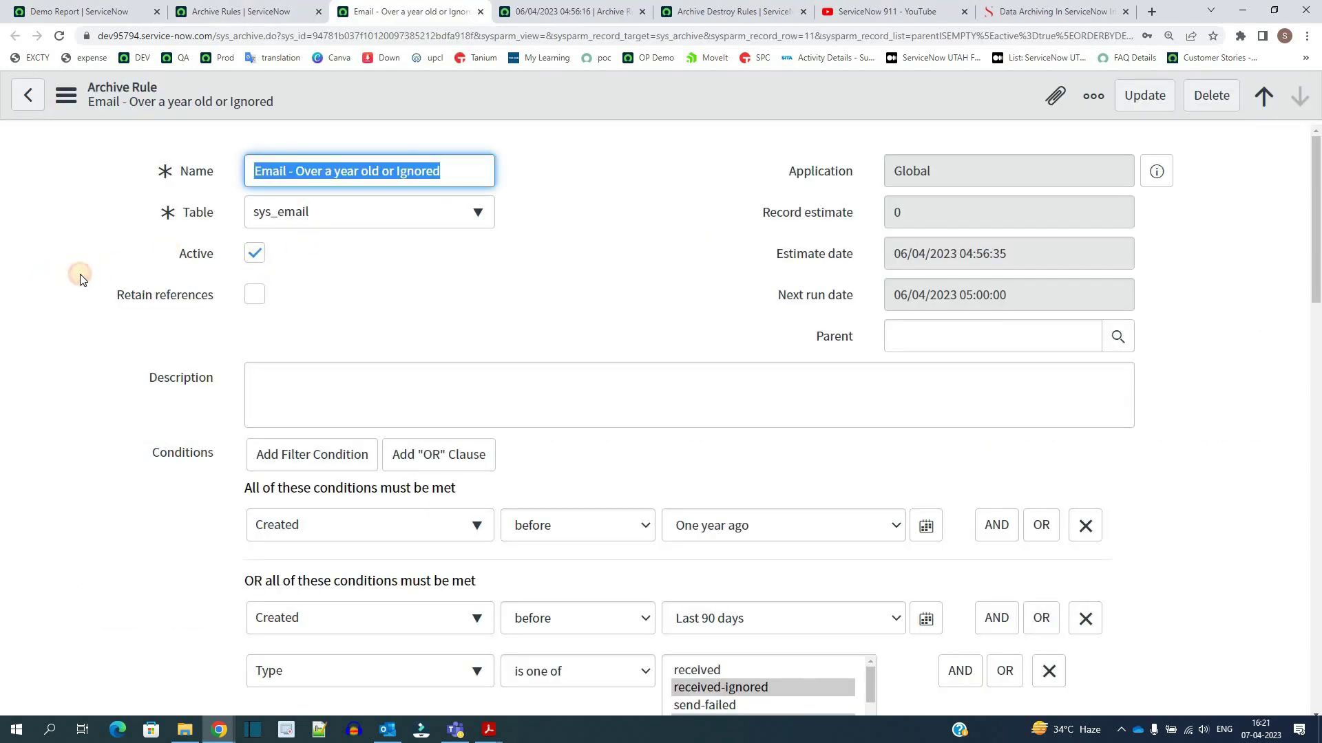
{"action": "left_click", "coordinate": [81, 278]}
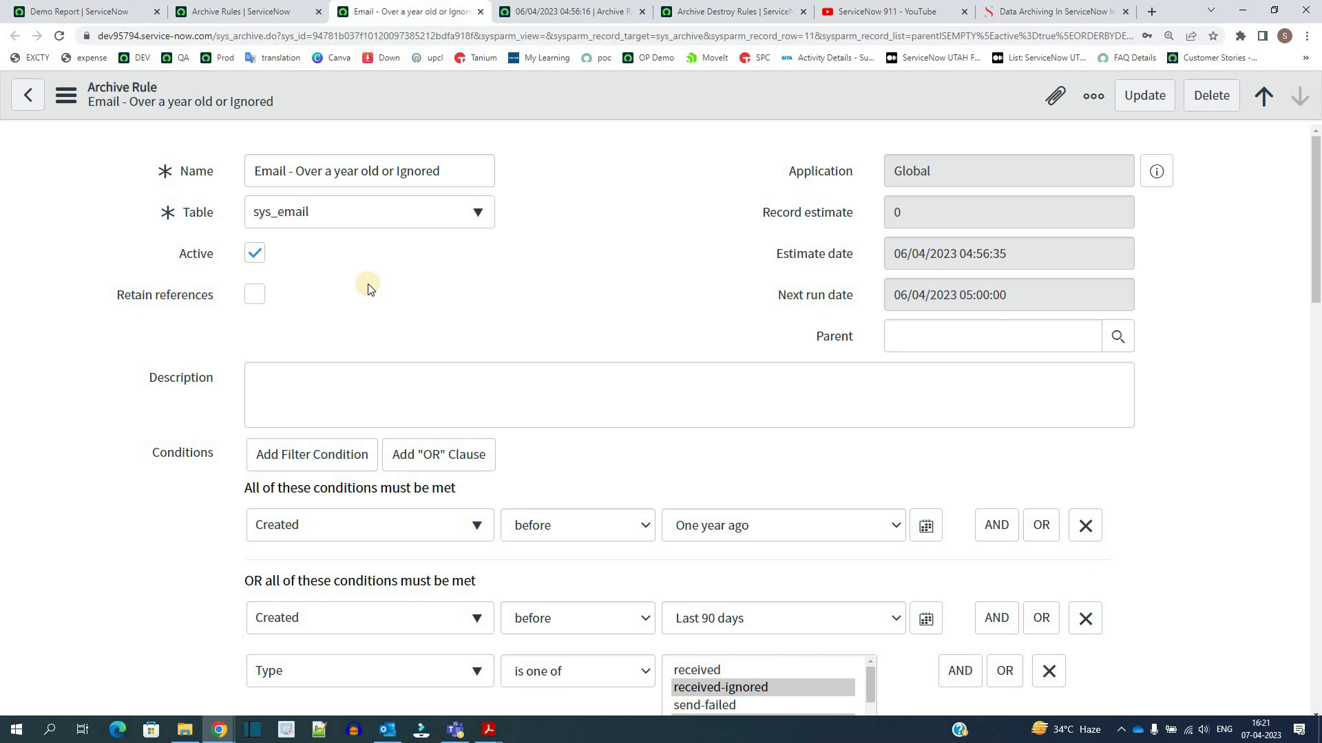
{"action": "scroll", "coordinate": [368, 287], "scroll_direction": "down", "scroll_amount": 4}
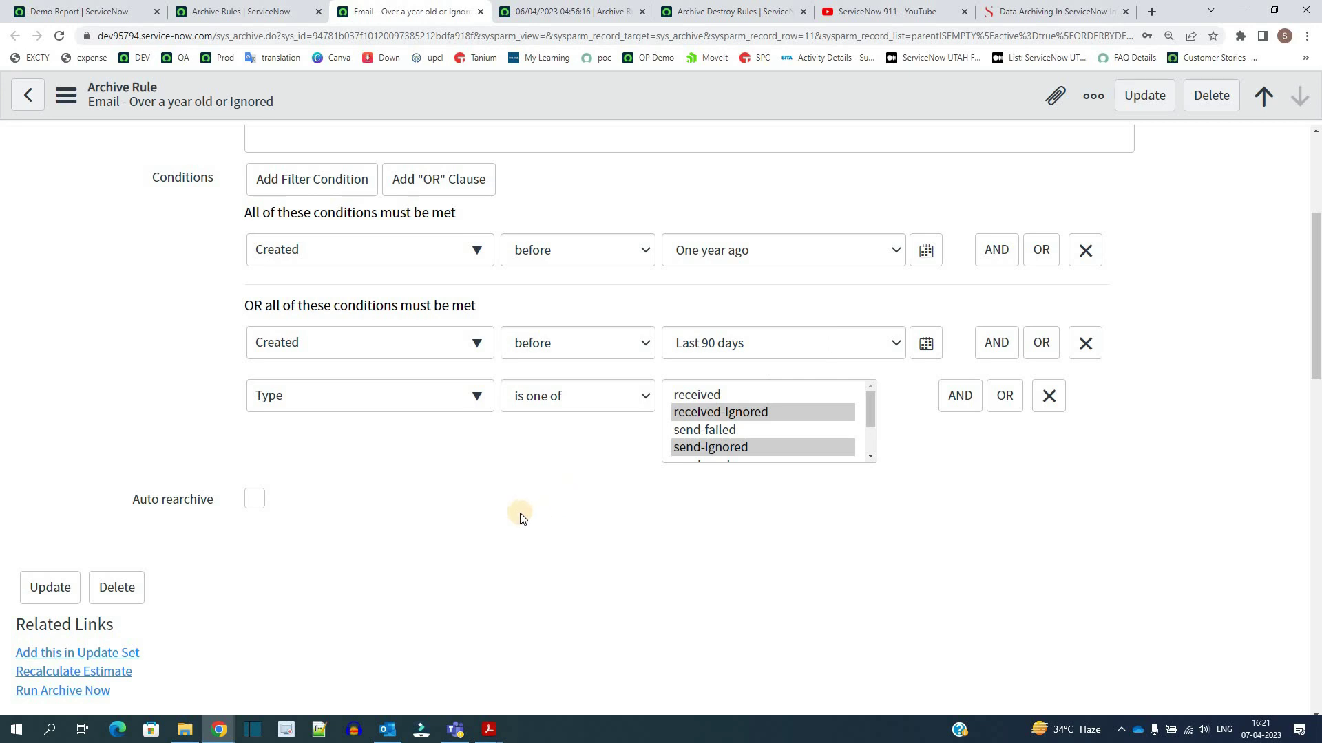
{"action": "scroll", "coordinate": [519, 516], "scroll_direction": "up", "scroll_amount": 4}
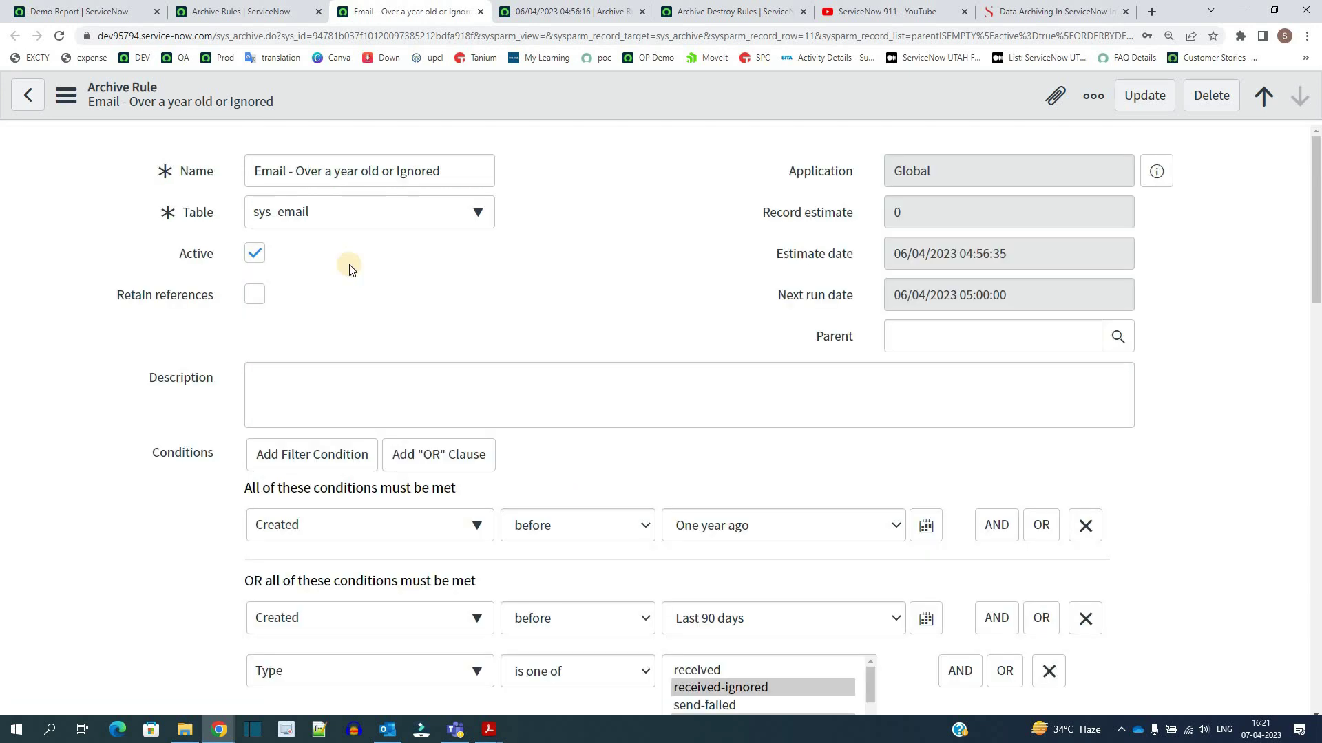
{"action": "left_click", "coordinate": [258, 11]}
{"action": "left_click", "coordinate": [140, 90]}
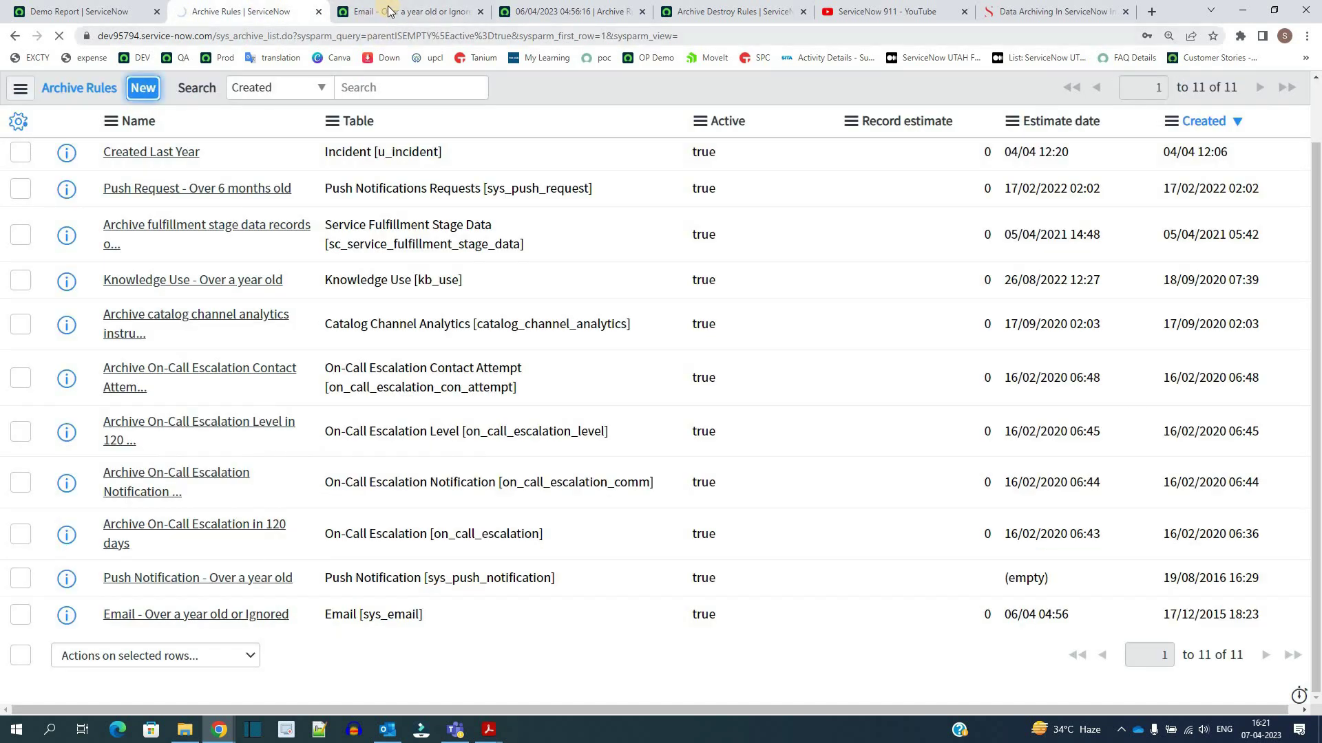
{"action": "left_click", "coordinate": [444, 154]}
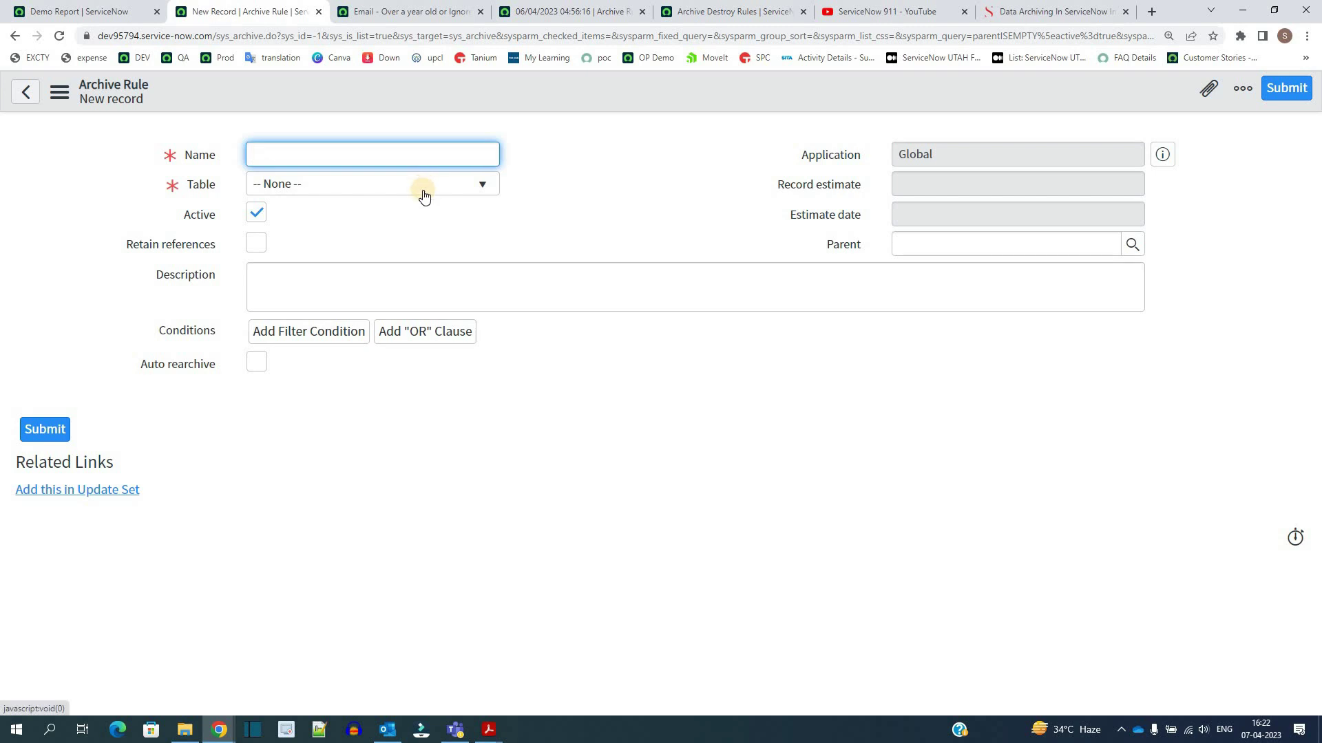
{"action": "left_click_drag", "start_coordinate": [135, 245], "coordinate": [128, 245]}
{"action": "left_click_drag", "start_coordinate": [209, 246], "coordinate": [216, 247]}
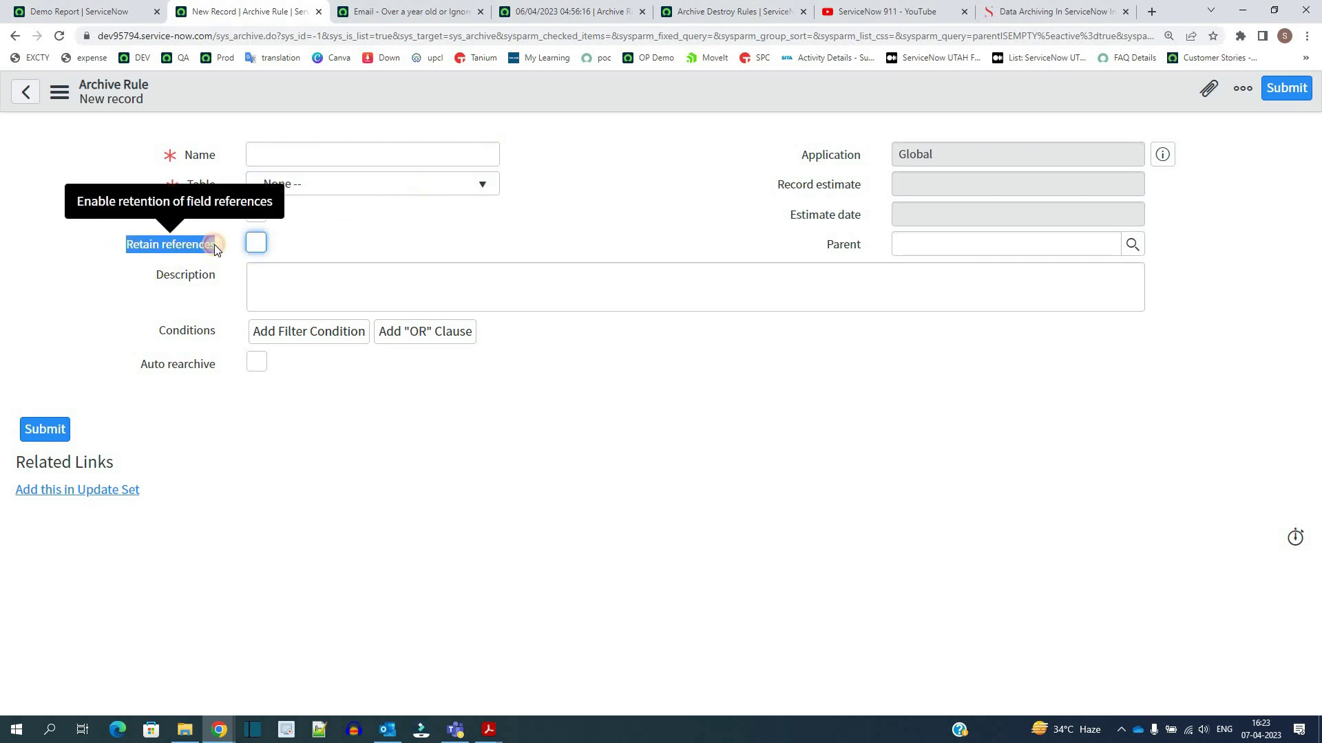
{"action": "left_click", "coordinate": [214, 247]}
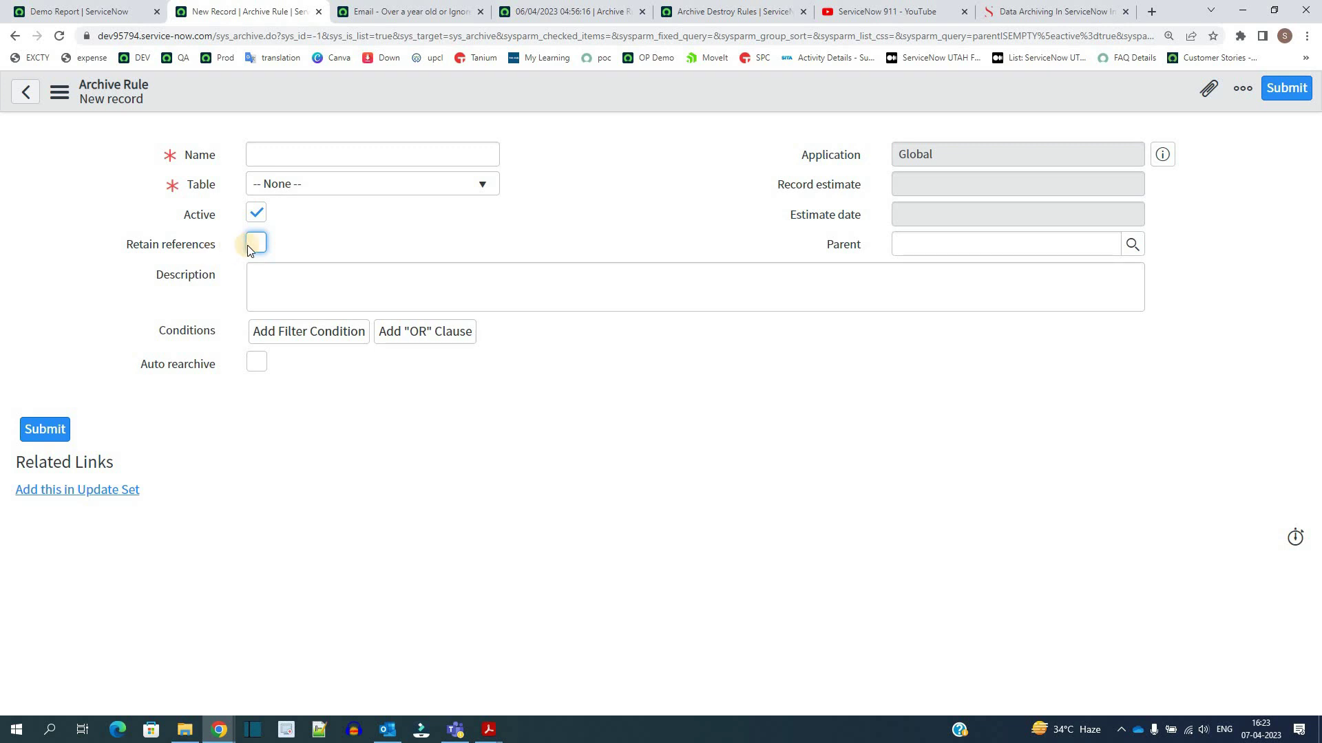
{"action": "mouse_move", "coordinate": [196, 254]}
{"action": "left_click", "coordinate": [256, 243]}
{"action": "left_click", "coordinate": [143, 372]}
Review the Email - Over a year old or Ignored rule's sys_email conditions
{"action": "left_click", "coordinate": [413, 8]}
{"action": "scroll", "coordinate": [77, 444], "scroll_direction": "down", "scroll_amount": 4}
{"action": "left_click", "coordinate": [242, 213]}
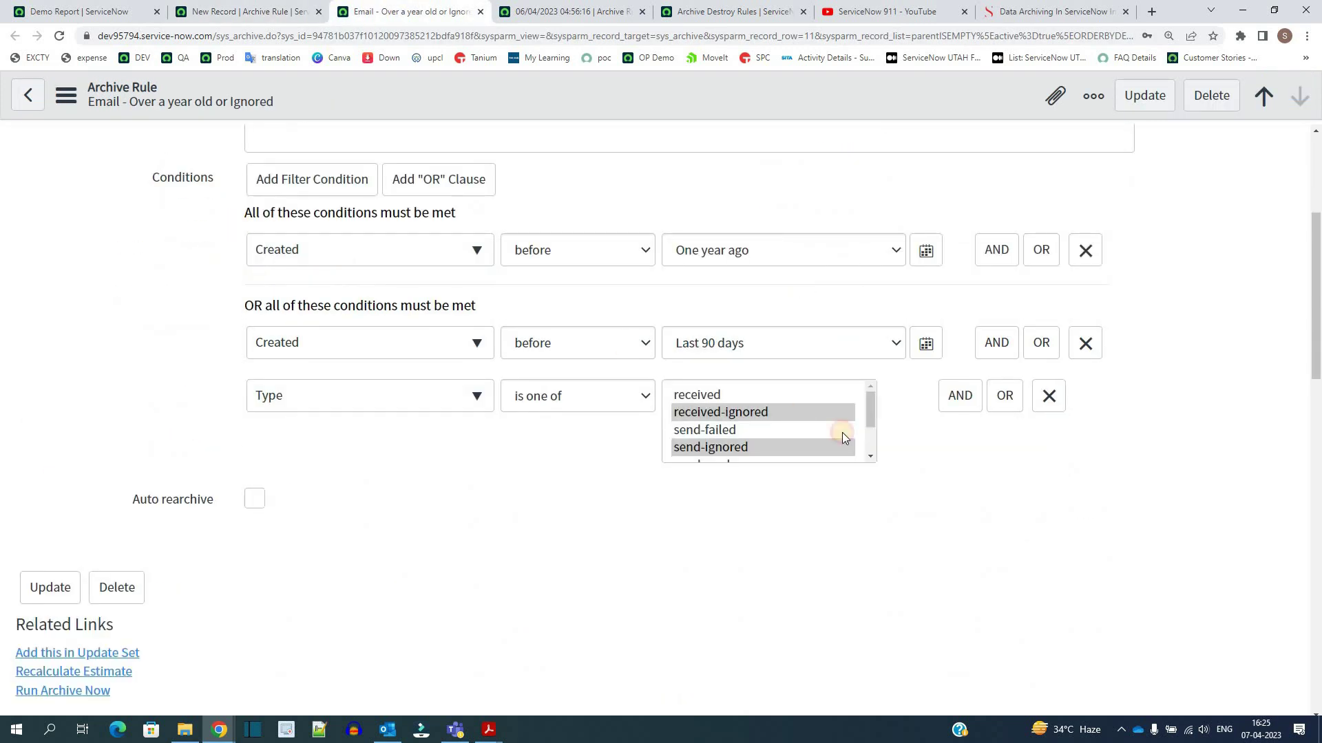
{"action": "left_click", "coordinate": [909, 473], "text": "shift"}
{"action": "left_click", "coordinate": [909, 474]}
{"action": "scroll", "coordinate": [844, 215], "scroll_direction": "up", "scroll_amount": 4}
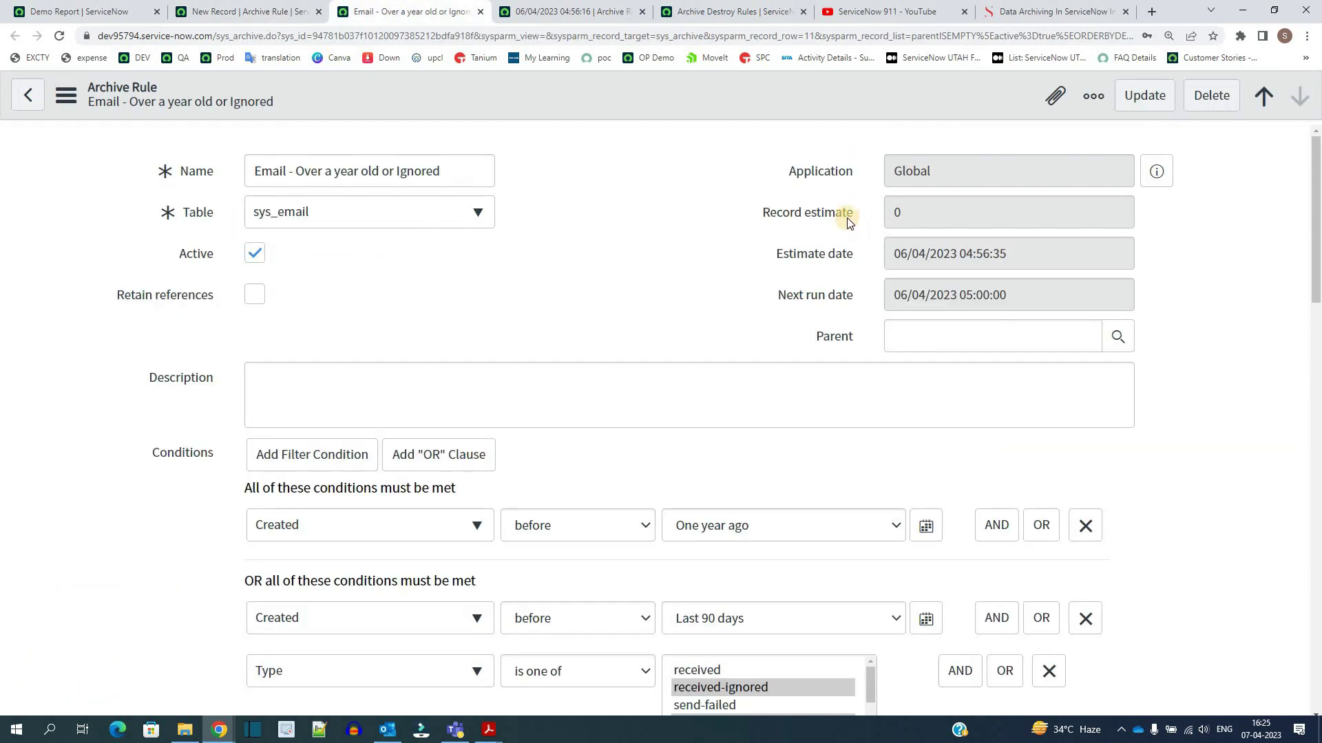
{"action": "scroll", "coordinate": [551, 310], "scroll_direction": "down", "scroll_amount": 3}
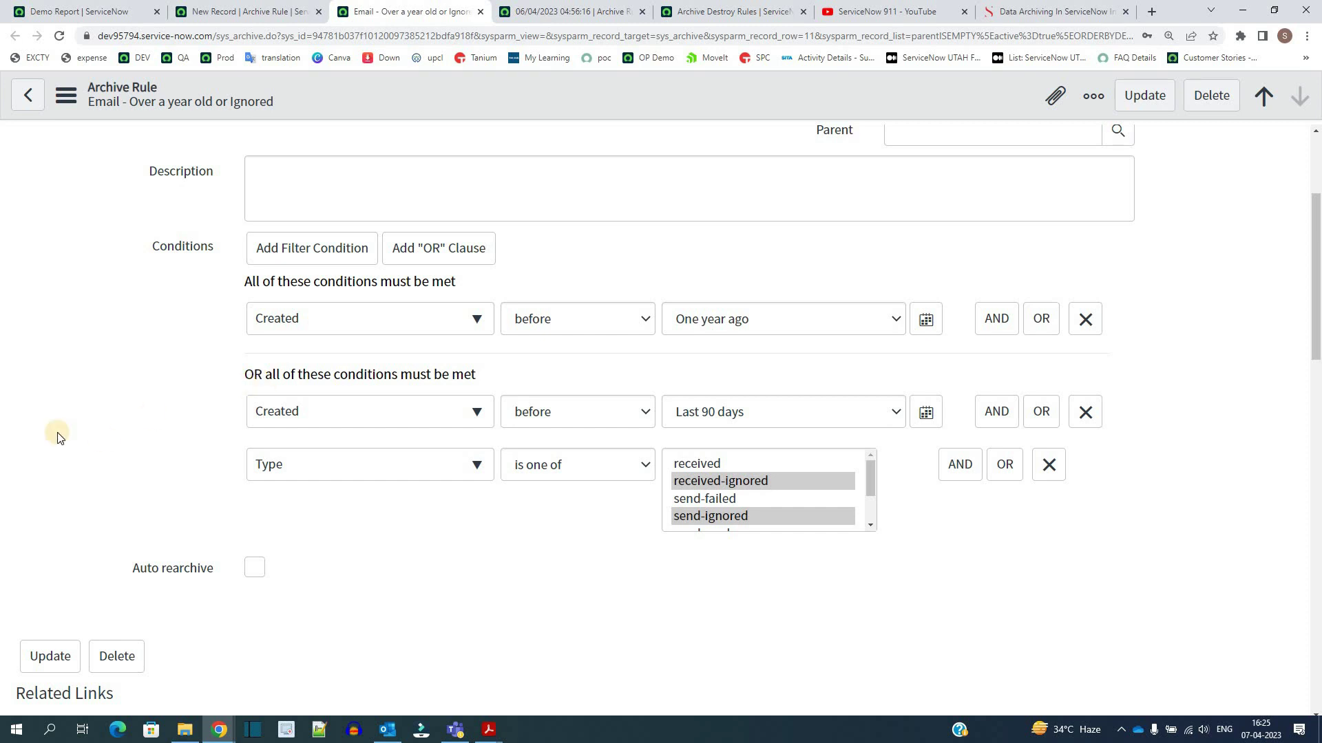
{"action": "scroll", "coordinate": [53, 430], "scroll_direction": "down", "scroll_amount": 4}
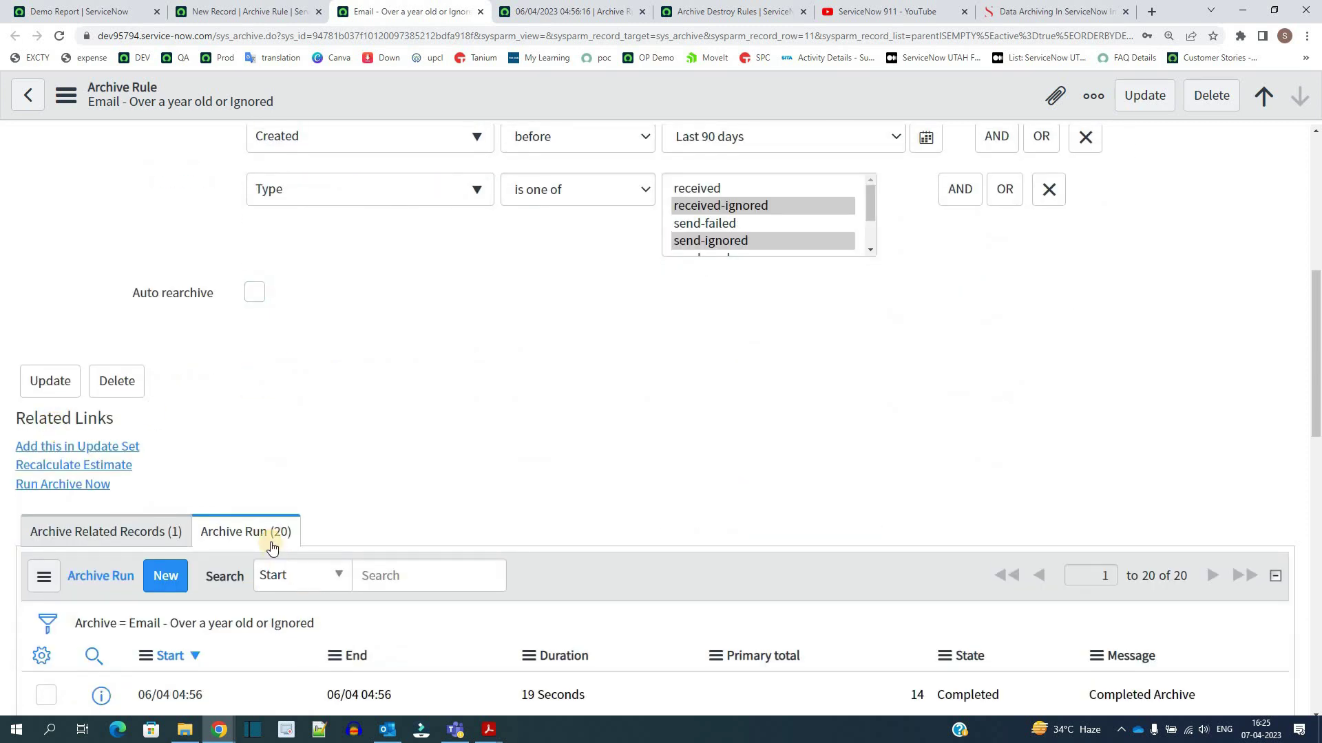
{"action": "scroll", "coordinate": [272, 548], "scroll_direction": "down", "scroll_amount": 3}
Inspect the run history (latest run Completed, total 14) and the attachment Delete action in related records
{"action": "left_click_drag", "start_coordinate": [127, 449], "coordinate": [443, 637]}
{"action": "left_click", "coordinate": [443, 637]}
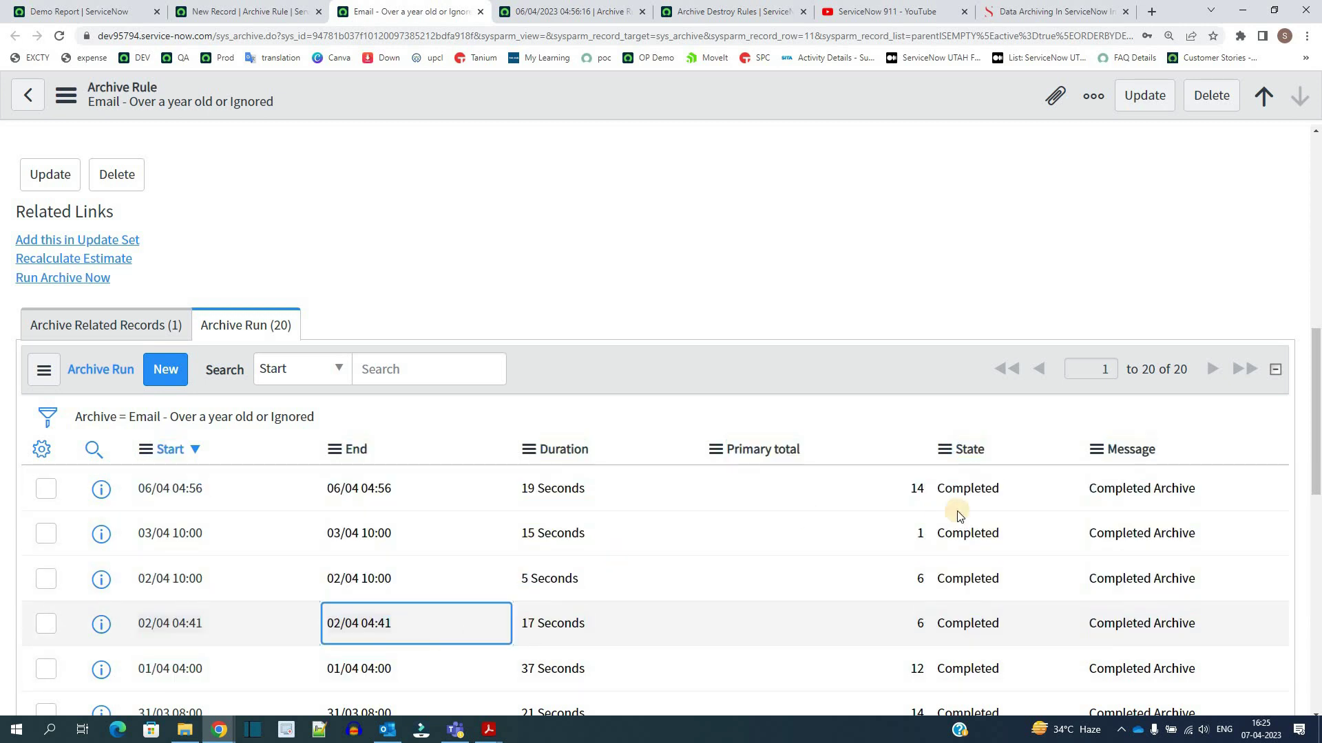
{"action": "double_click", "coordinate": [938, 492]}
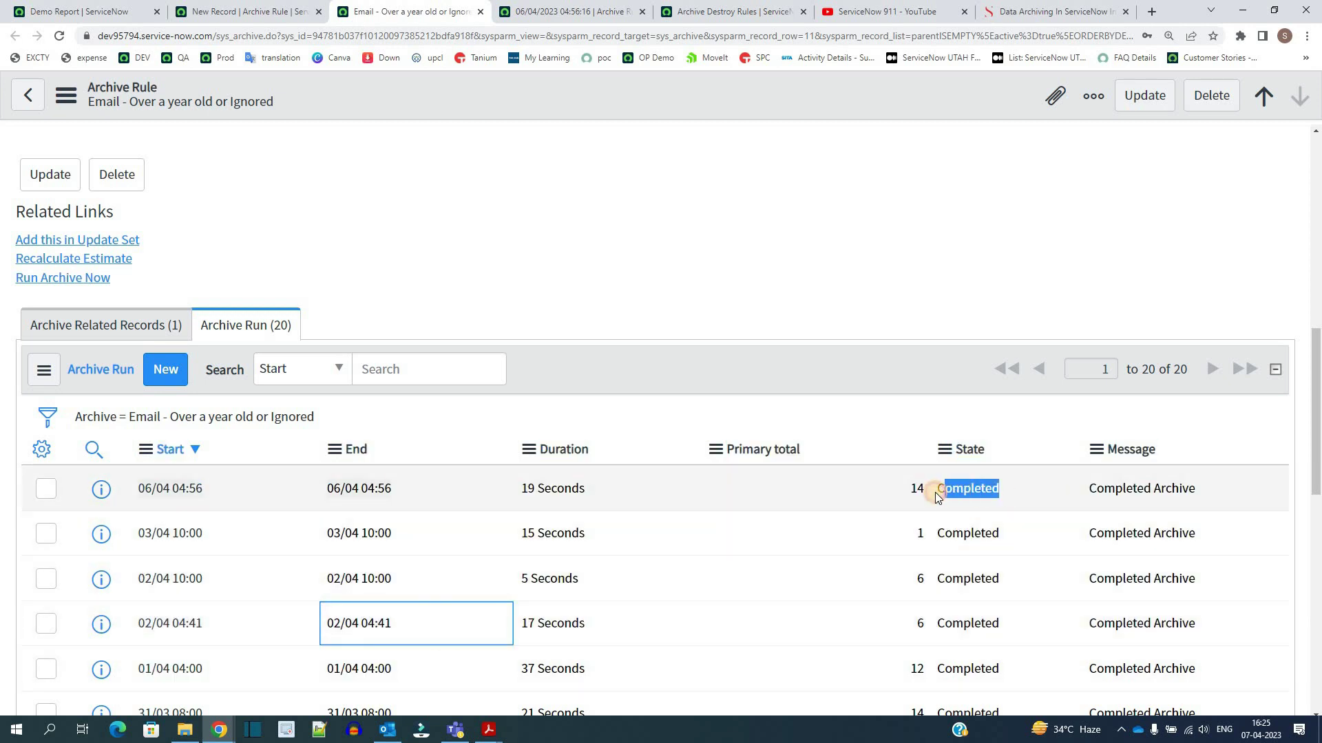
{"action": "double_click", "coordinate": [917, 490]}
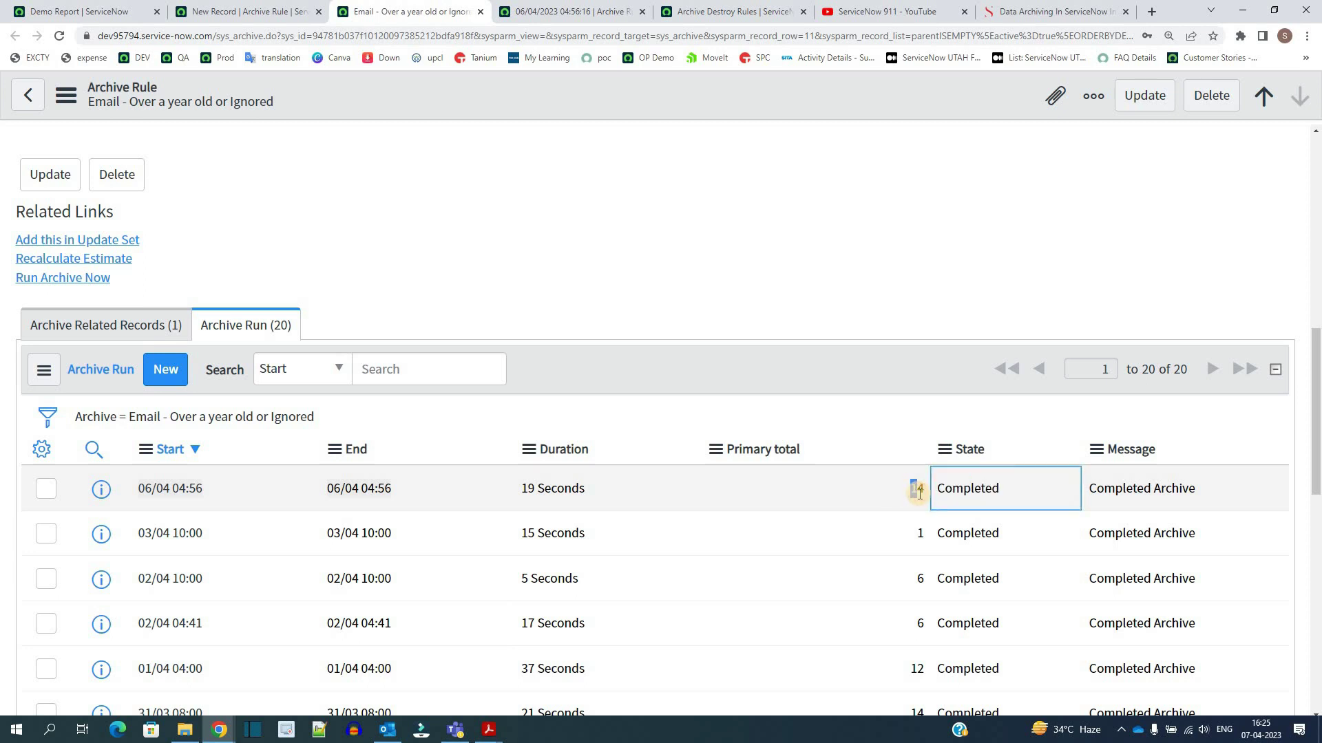
{"action": "left_click", "coordinate": [124, 325]}
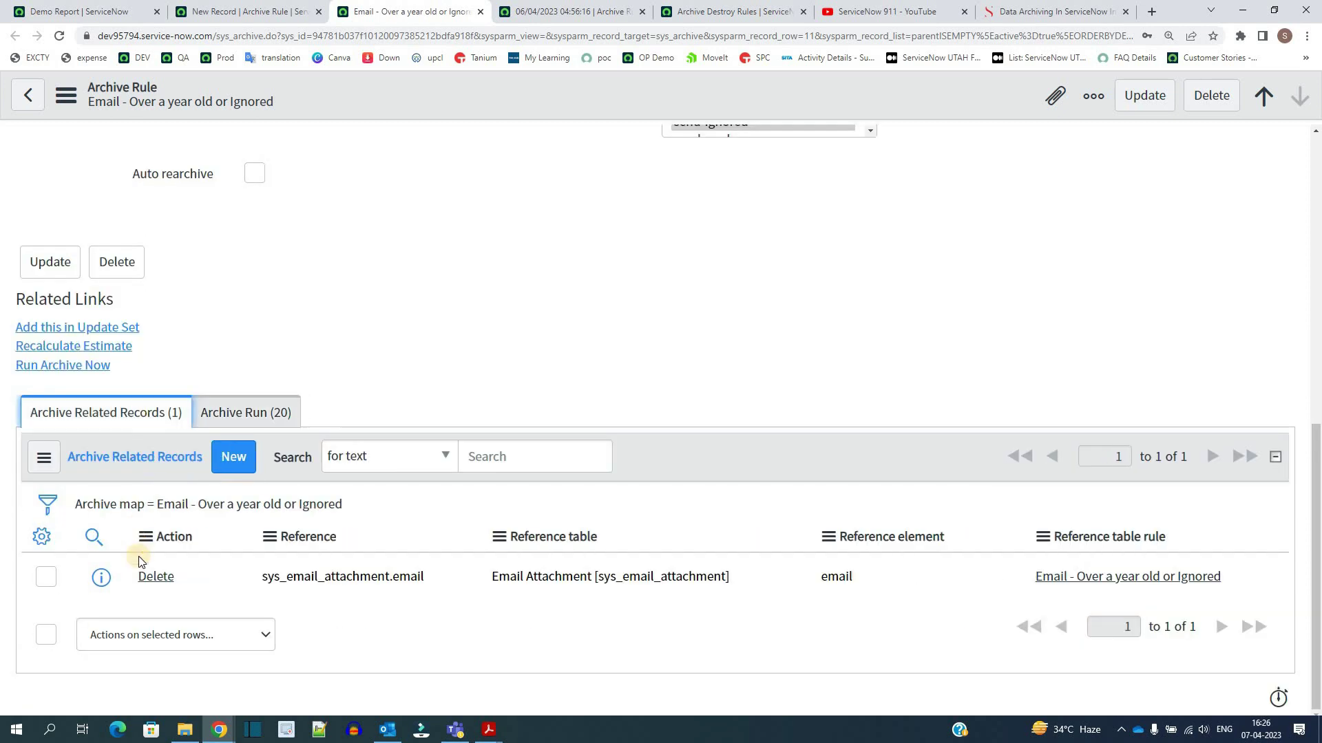
{"action": "double_click", "coordinate": [186, 588]}
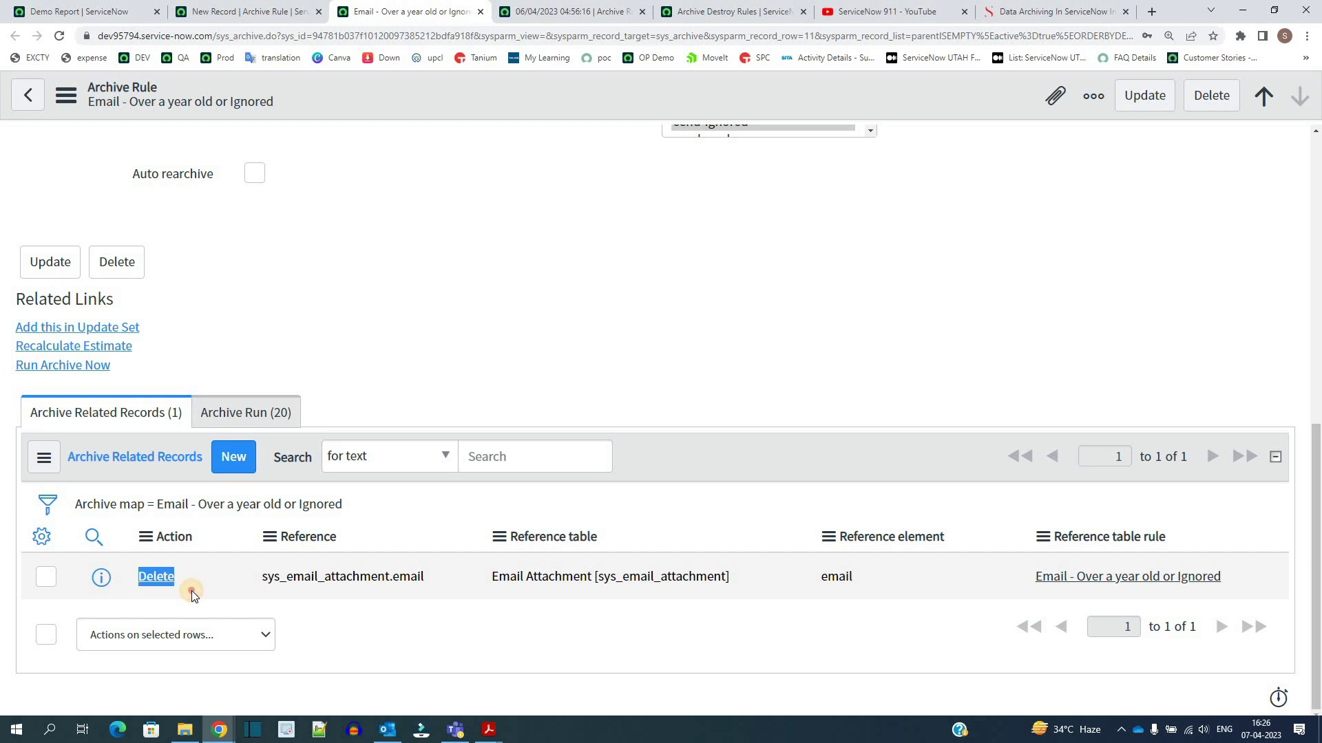
{"action": "left_click", "coordinate": [260, 413]}
{"action": "scroll", "coordinate": [550, 331], "scroll_direction": "up", "scroll_amount": 10}
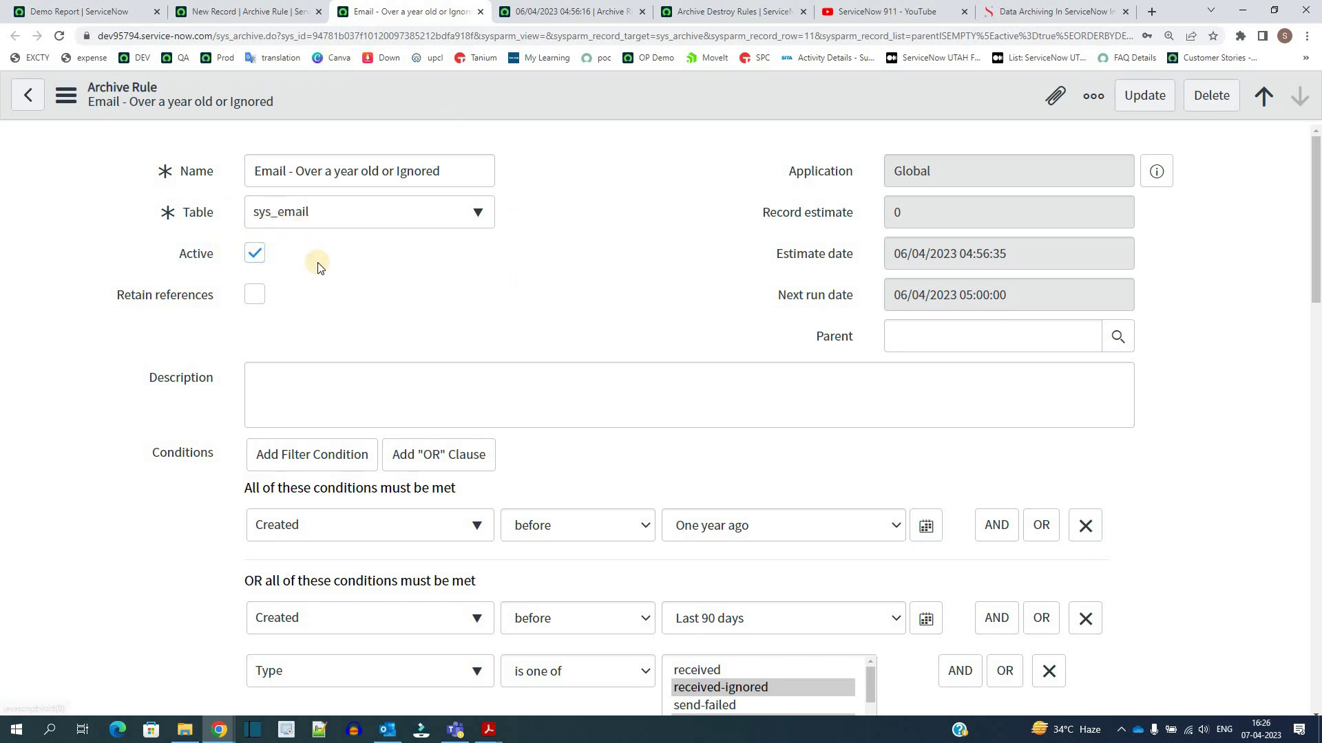
From the dashboard, enter ar_sys_email.list in the navigator to list the 129 archived emails
{"action": "left_click", "coordinate": [105, 8]}
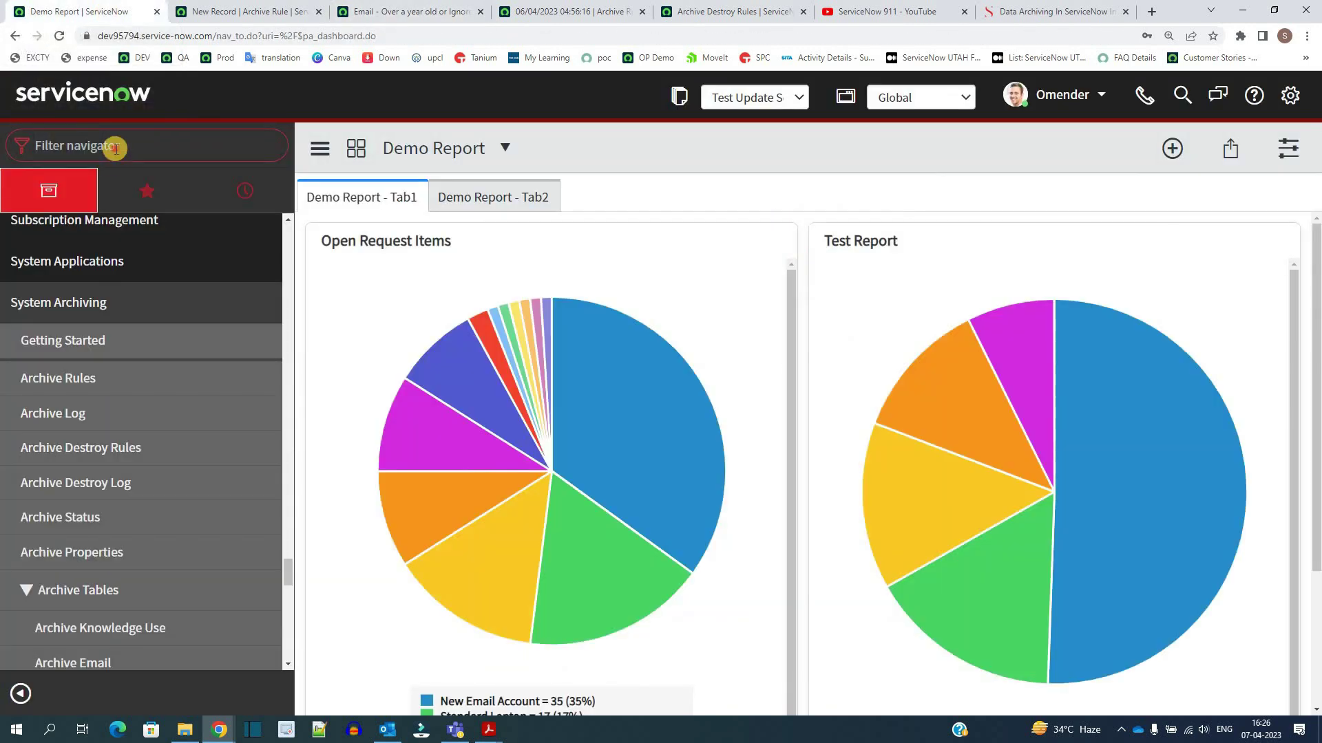
{"action": "left_click", "coordinate": [116, 147]}
{"action": "type", "text": "ar_"}
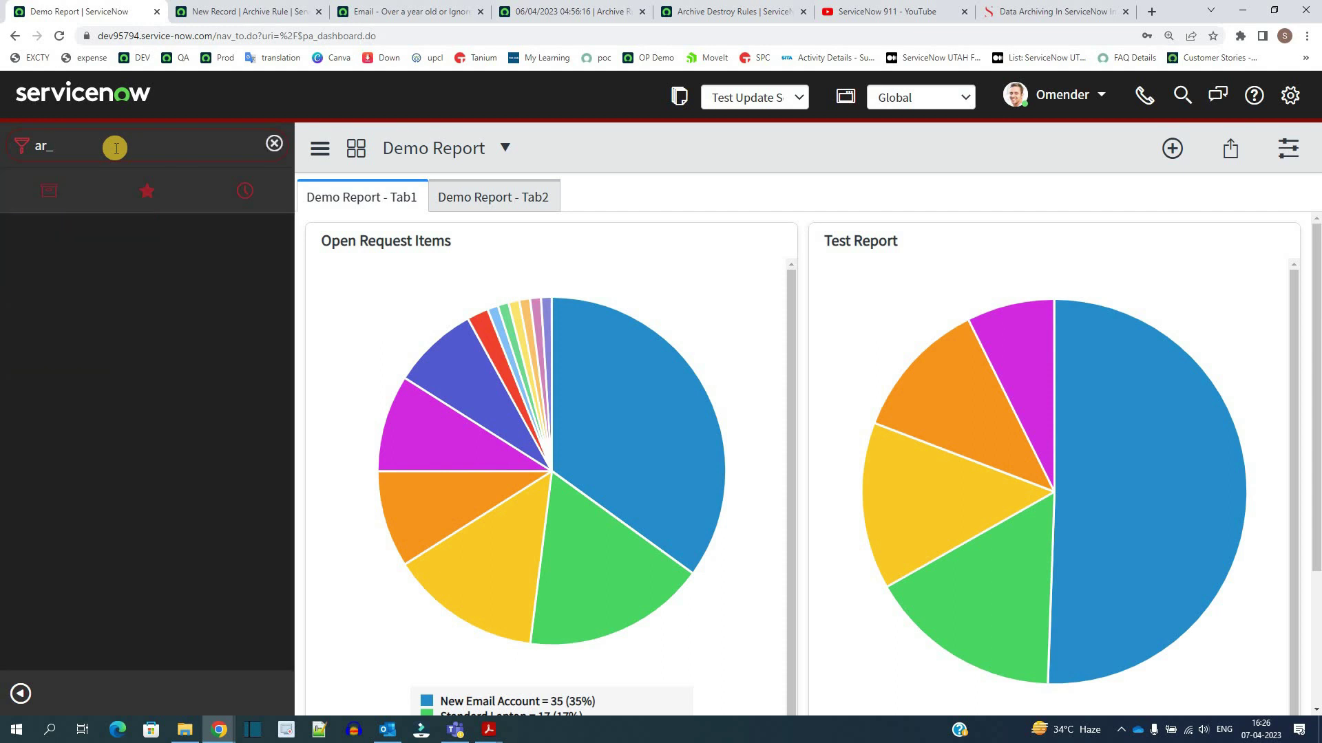
{"action": "type", "text": "sys_email.list"}
{"action": "key", "text": "Return"}
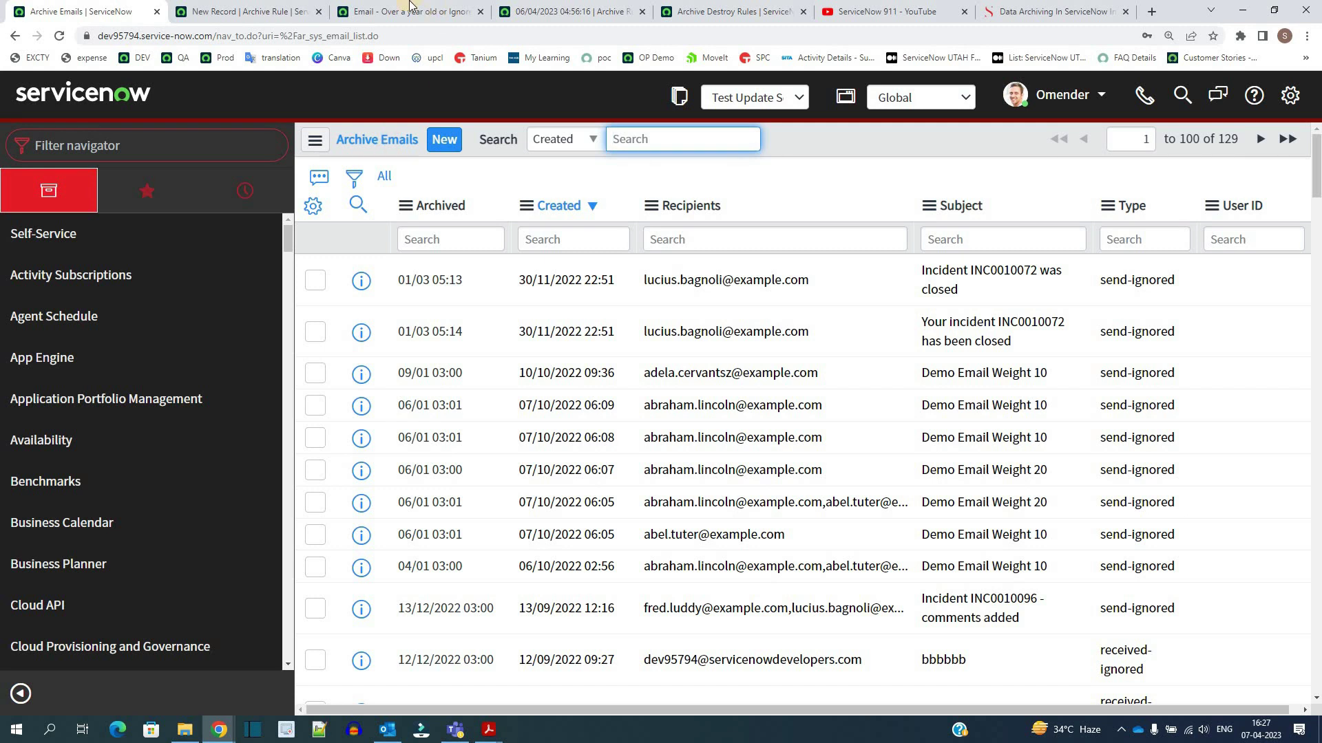
Return to the Email - Over a year old or Ignored rule and scroll through its conditions
{"action": "left_click", "coordinate": [351, 117]}
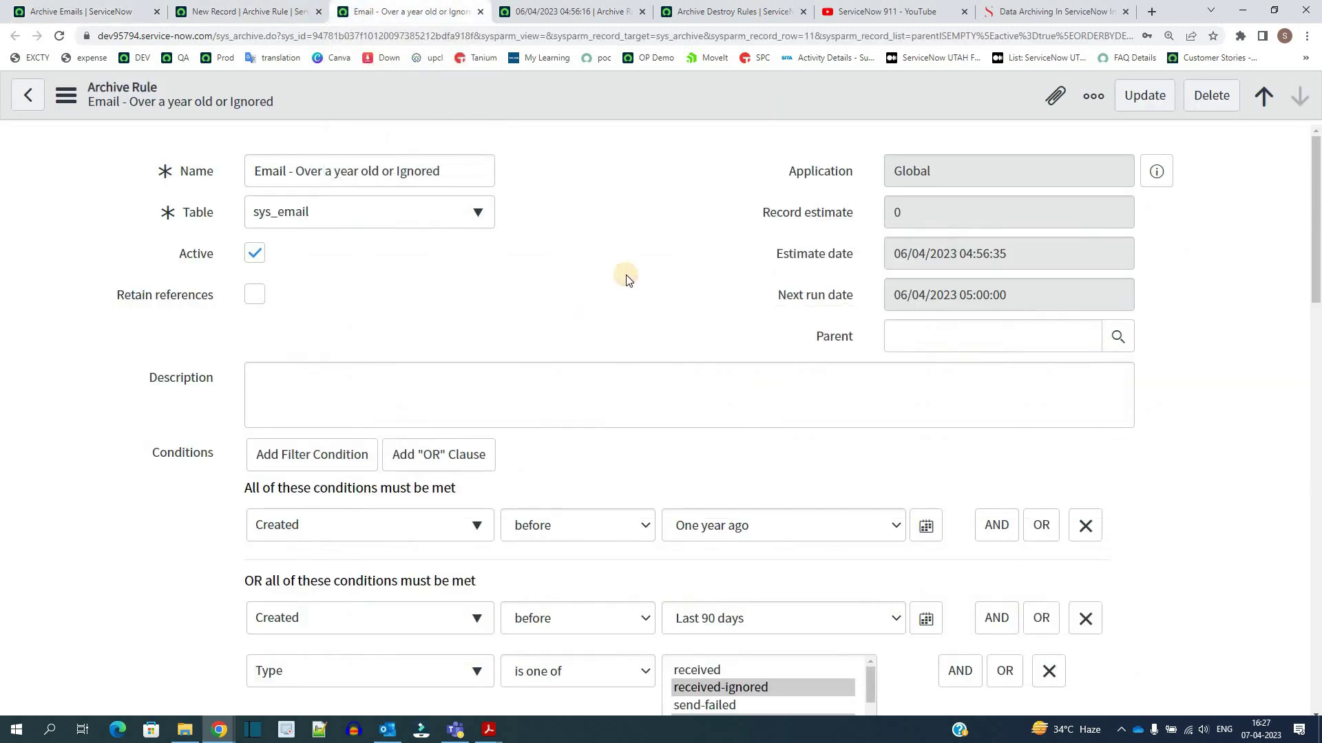
{"action": "scroll", "coordinate": [626, 278], "scroll_direction": "down", "scroll_amount": 4}
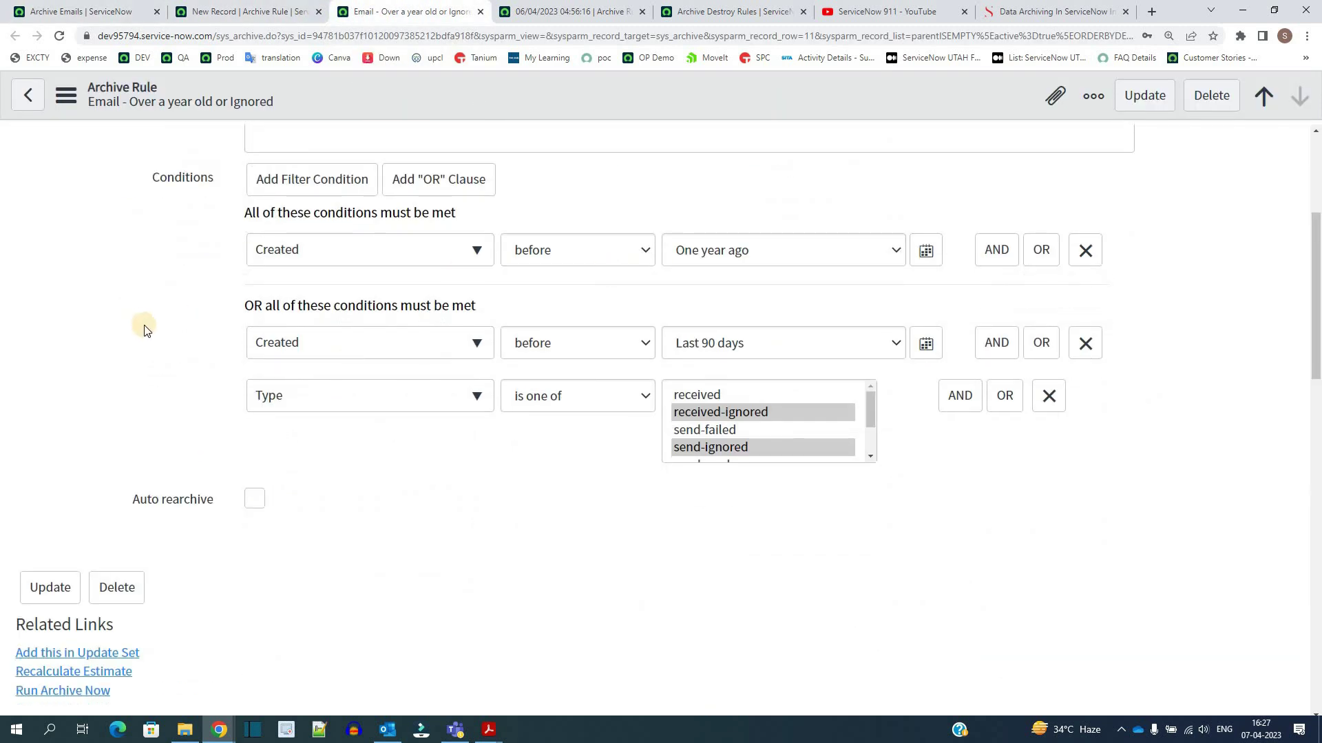
{"action": "scroll", "coordinate": [145, 331], "scroll_direction": "up", "scroll_amount": 4}
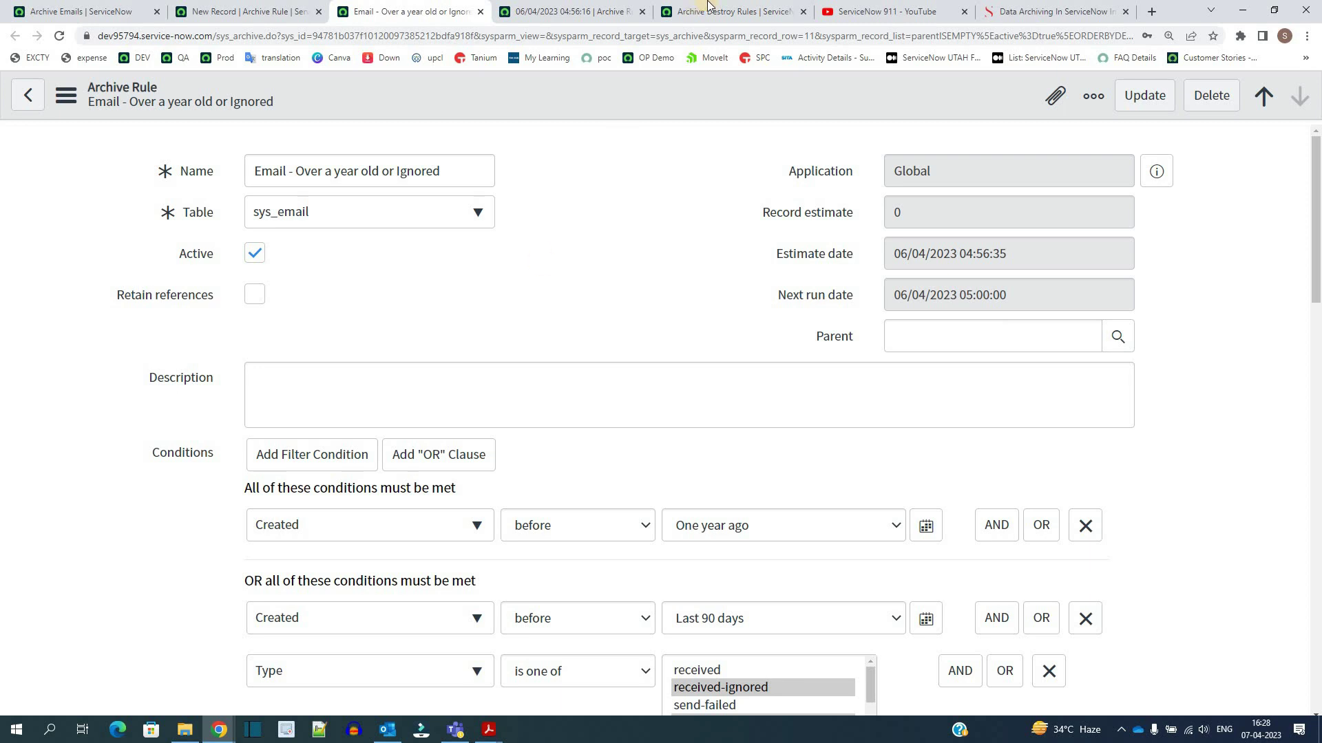
Start a new Archive Destroy Rule from the Archive Destroy Rules list and open its Table dropdown
{"action": "left_click", "coordinate": [732, 14]}
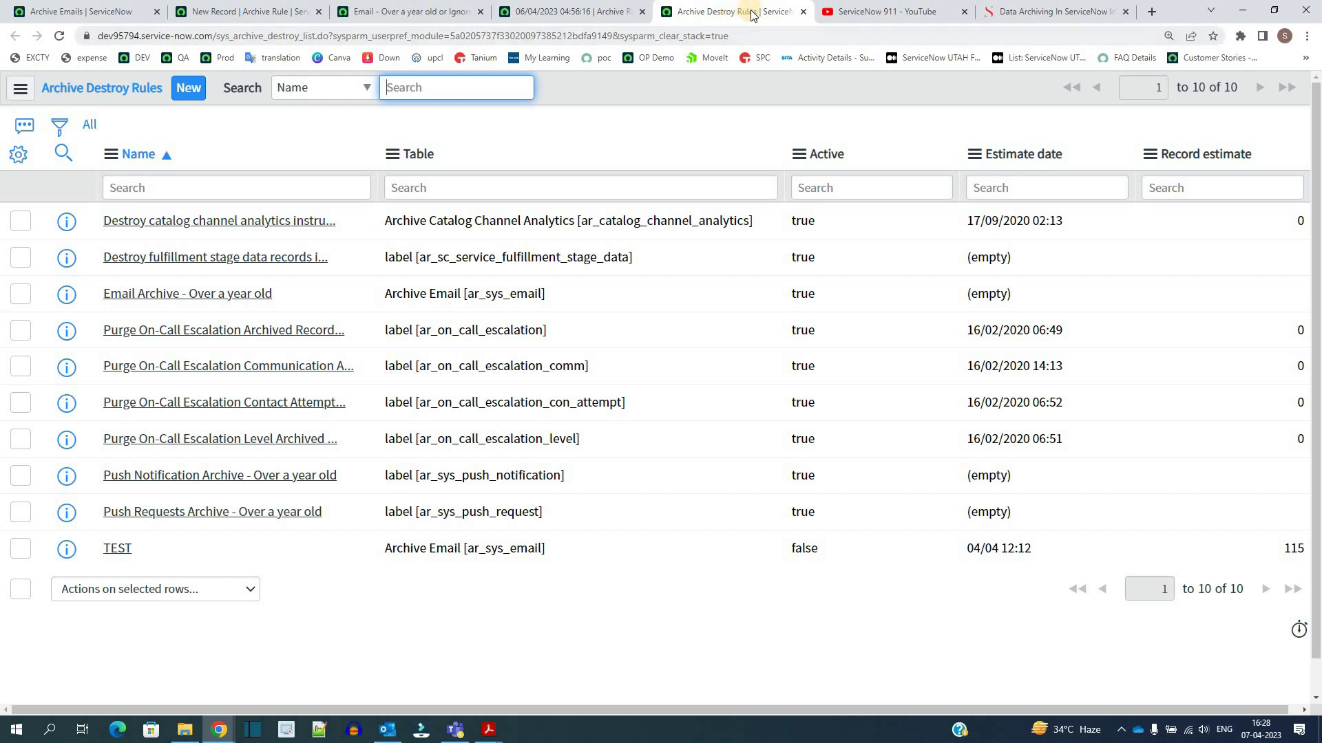
{"action": "left_click_drag", "start_coordinate": [754, 14], "coordinate": [733, 30]}
{"action": "left_click", "coordinate": [598, 113]}
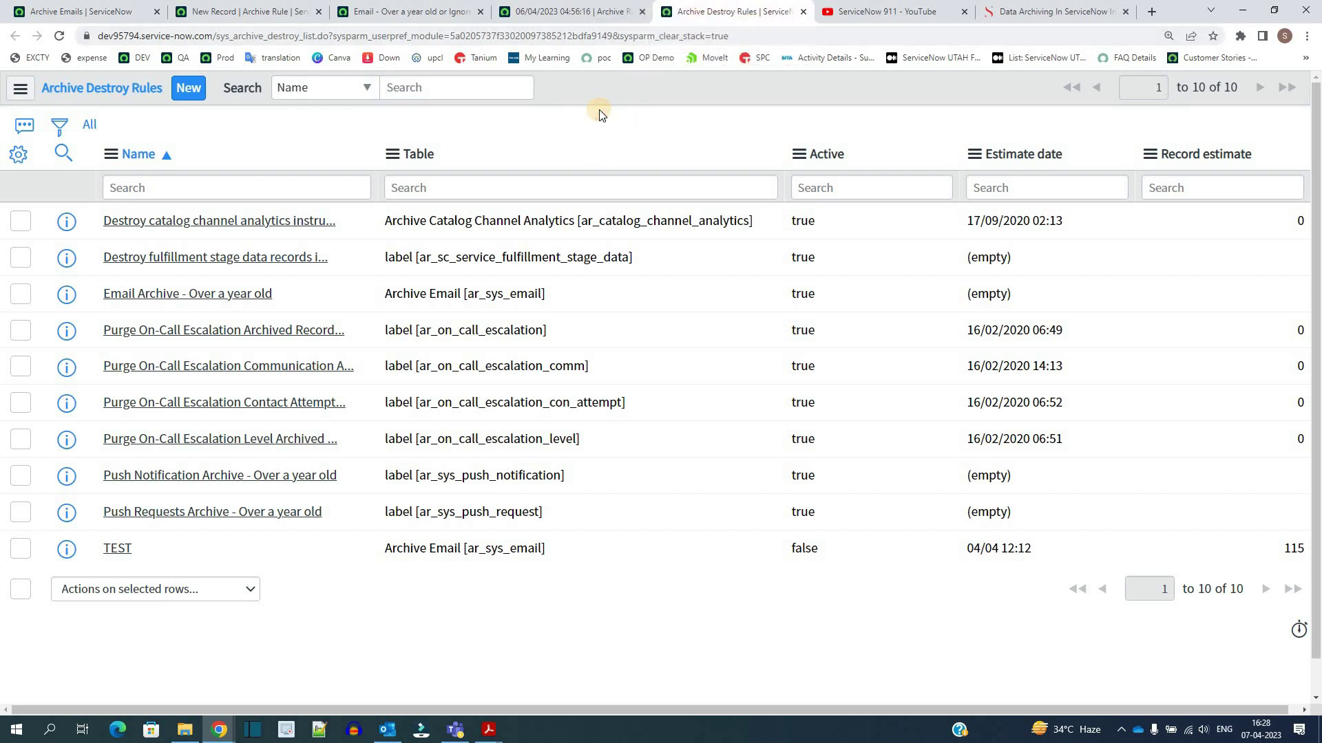
{"action": "left_click", "coordinate": [193, 91]}
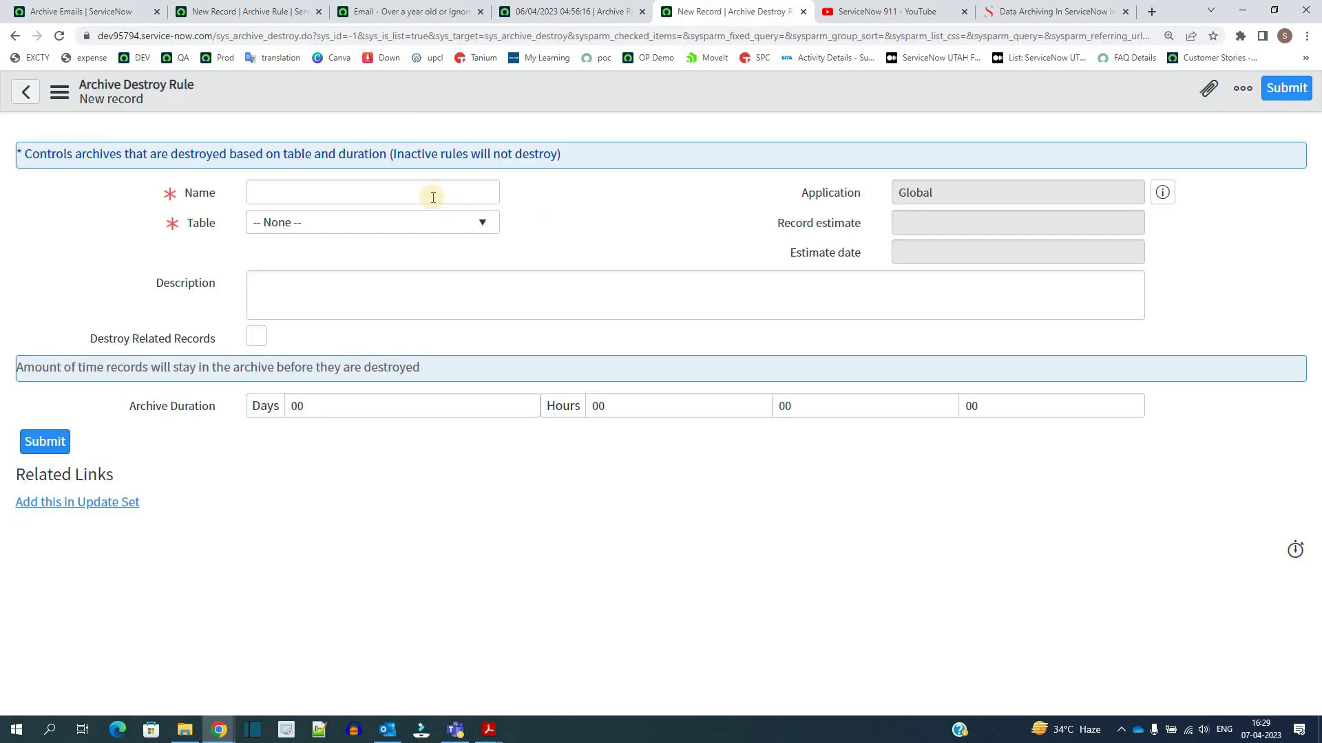
{"action": "left_click", "coordinate": [428, 185]}
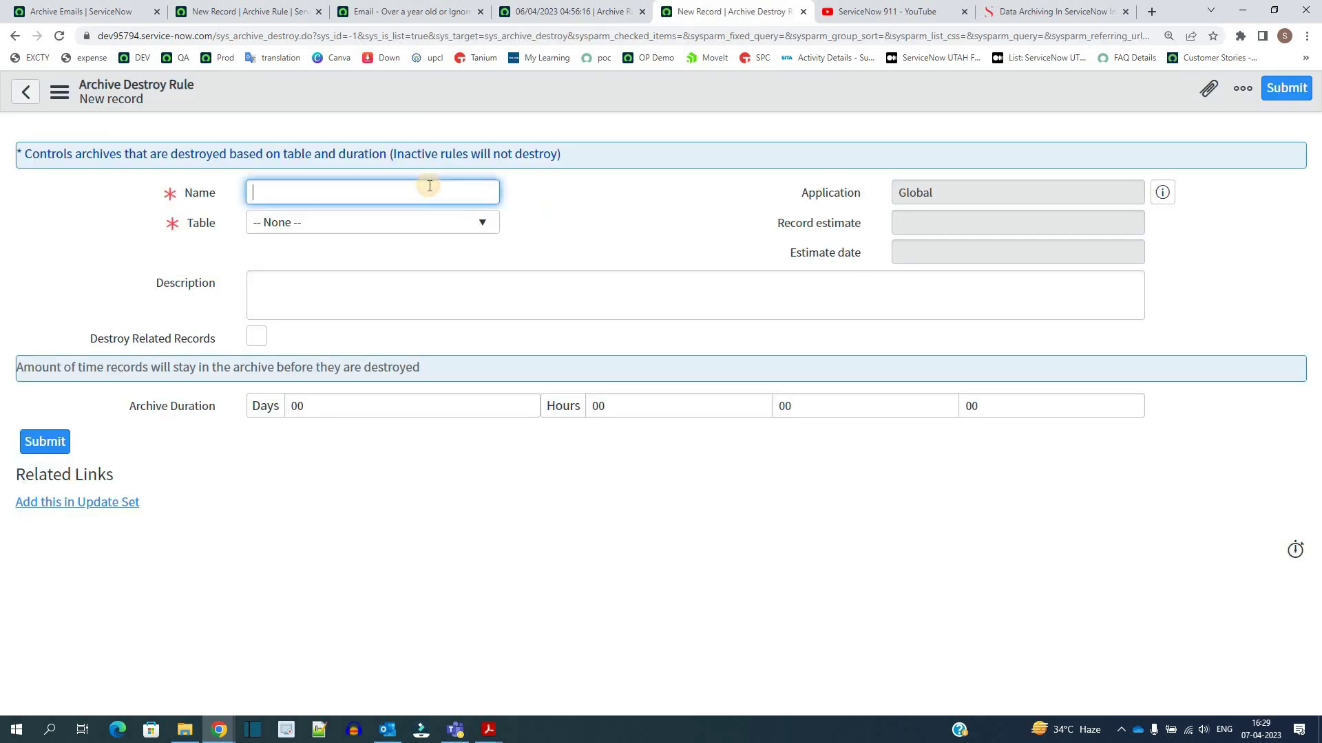
{"action": "left_click", "coordinate": [431, 225]}
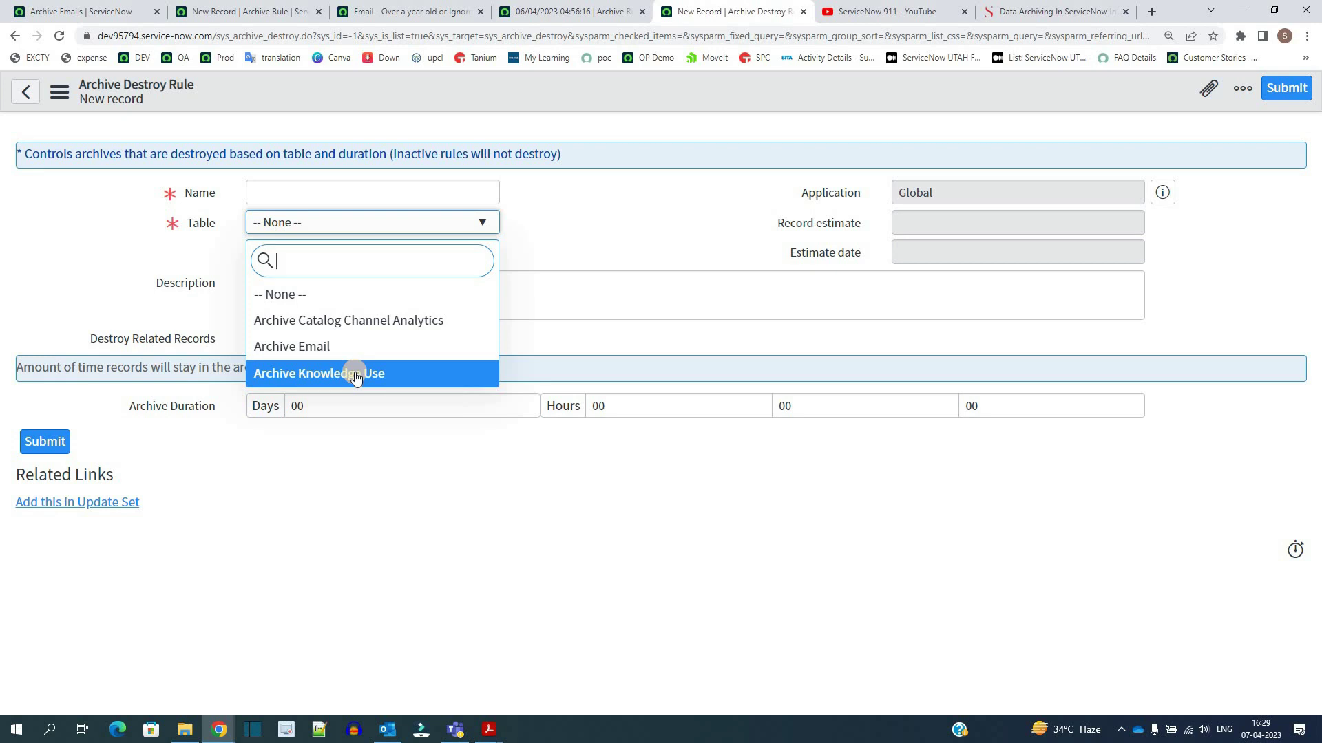
Set the destroy rule's table to Archive Email and Archive Duration Days to 2
{"action": "left_click", "coordinate": [387, 347]}
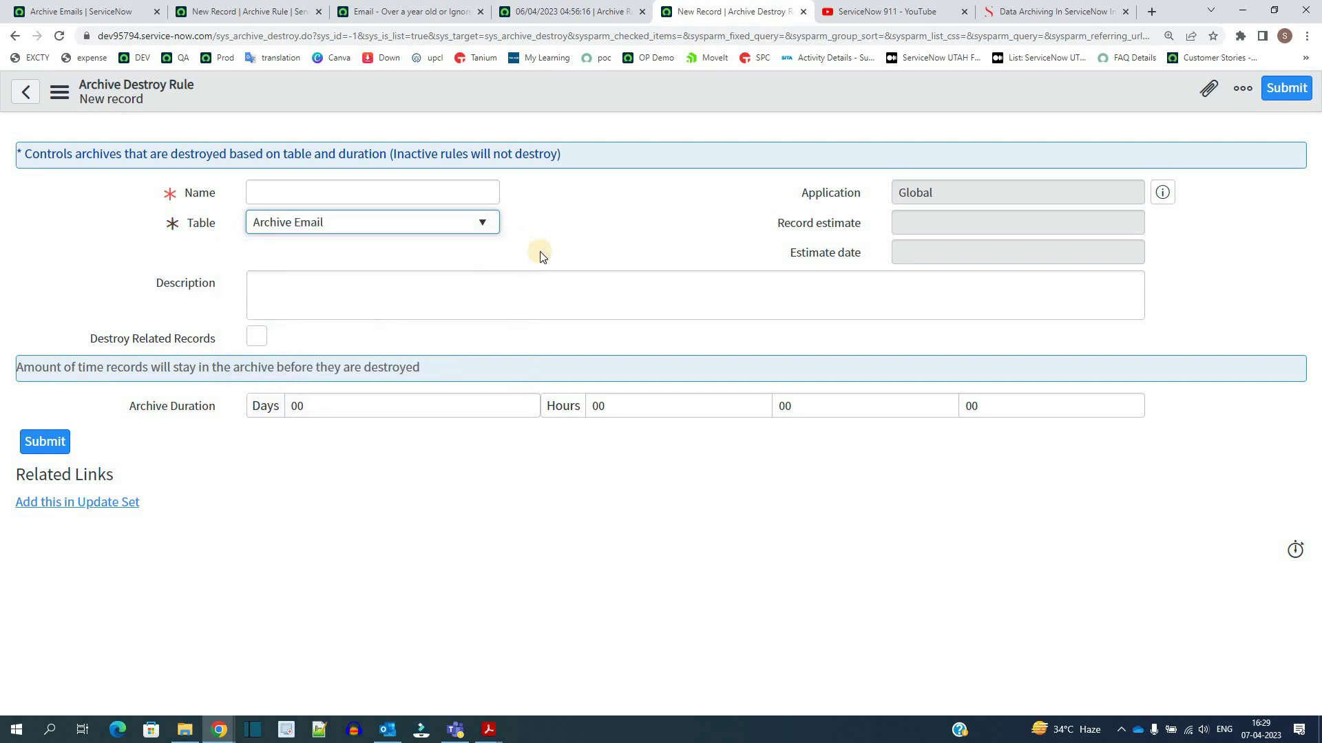
{"action": "left_click", "coordinate": [579, 230]}
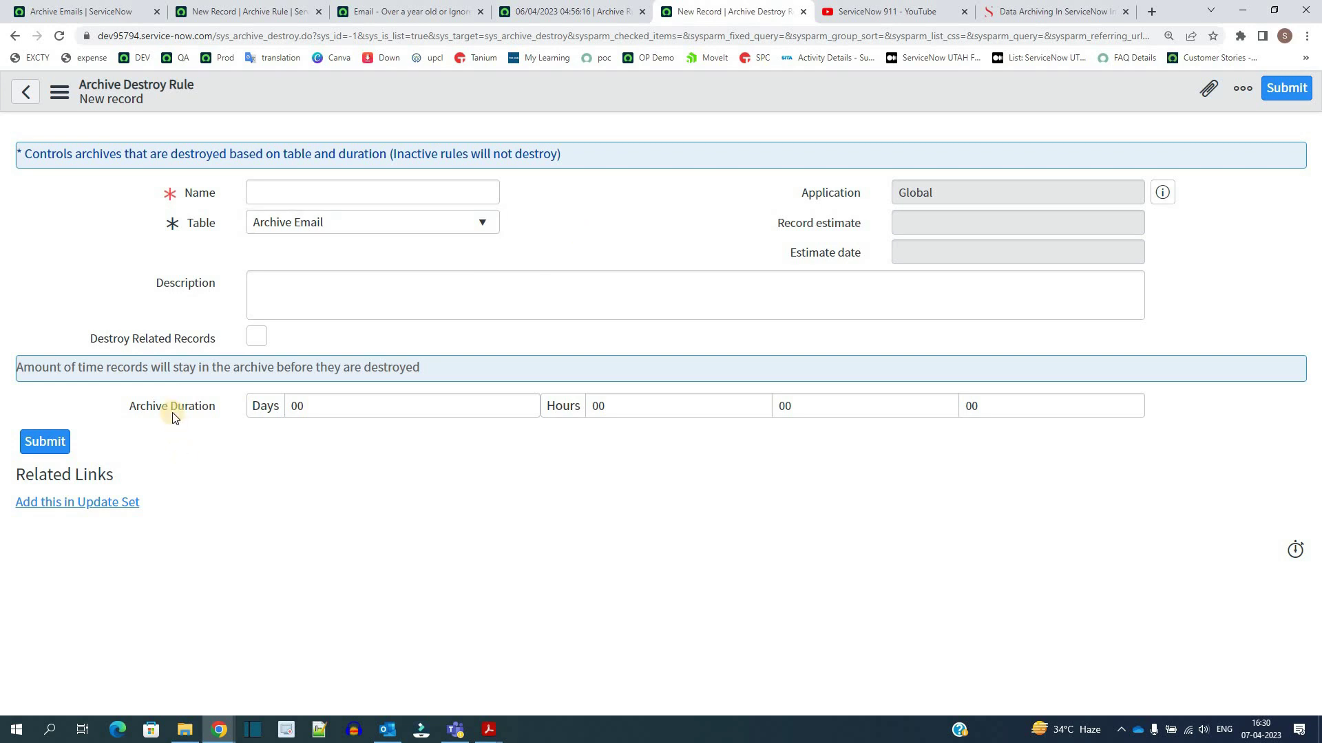
{"action": "mouse_move", "coordinate": [174, 418]}
{"action": "left_click", "coordinate": [324, 417]}
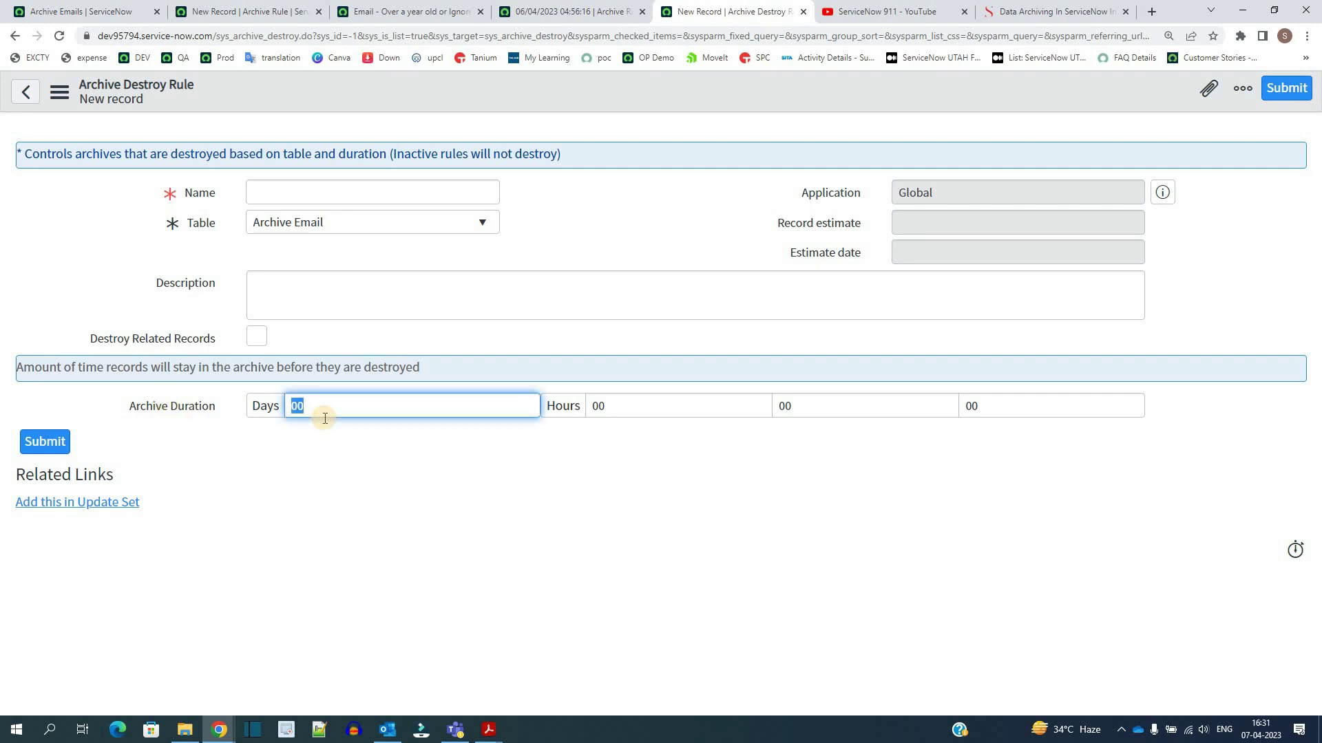
{"action": "type", "text": "2"}
{"action": "left_click", "coordinate": [328, 470]}
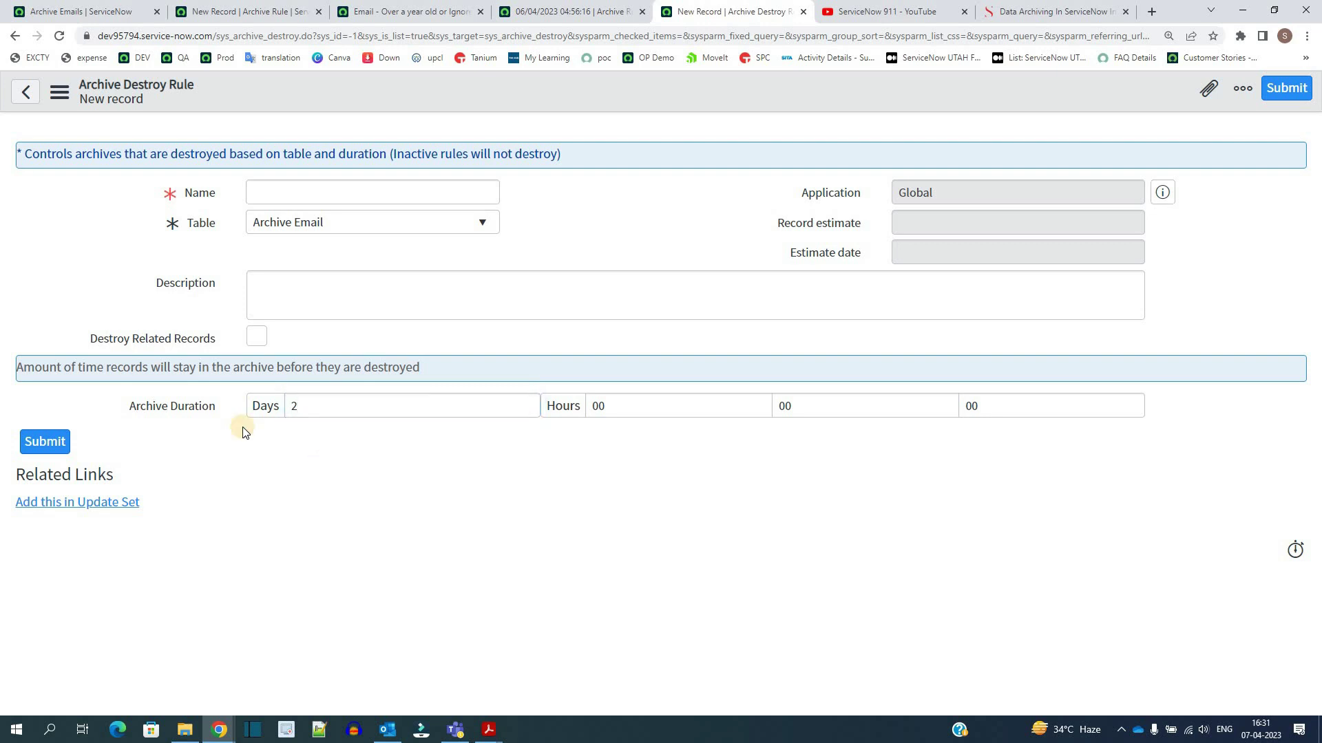
Name the destroy rule 'Test Delete' and submit it
{"action": "left_click", "coordinate": [299, 197]}
{"action": "type", "text": "Test Delete"}
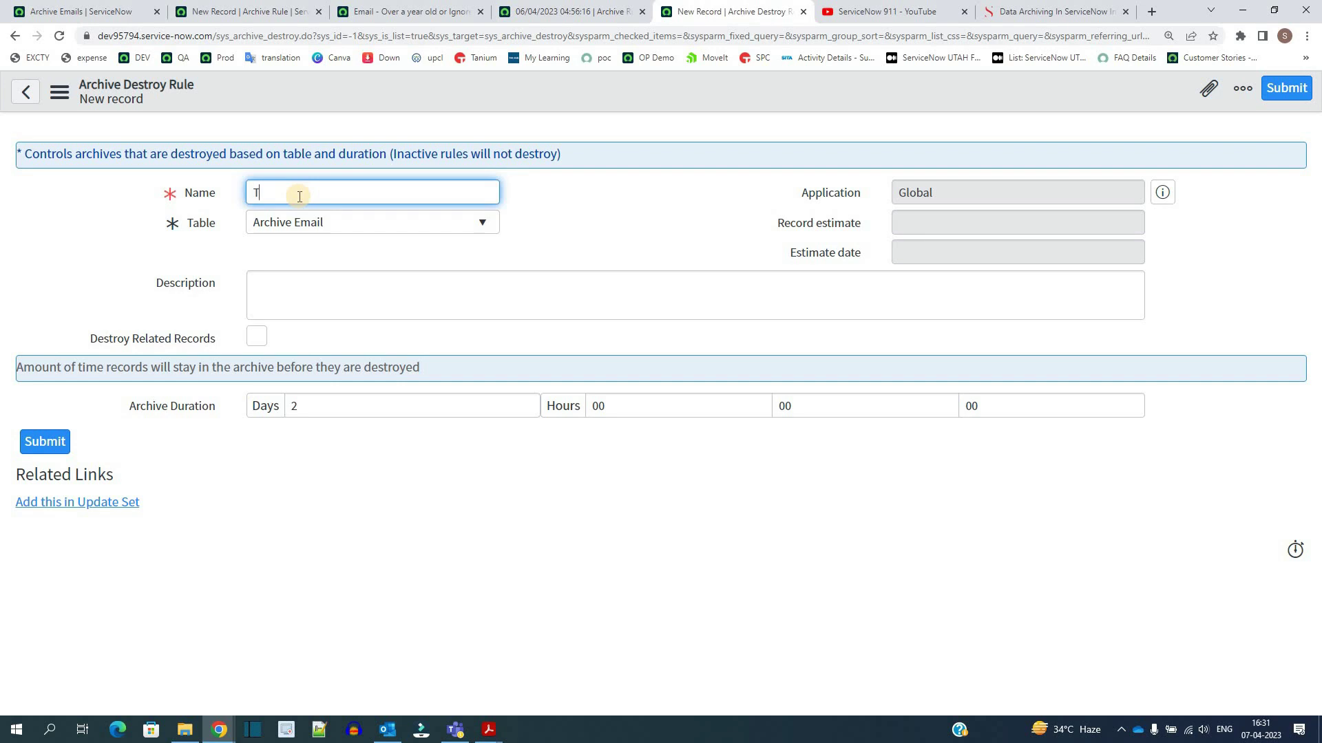
{"action": "left_click", "coordinate": [38, 444]}
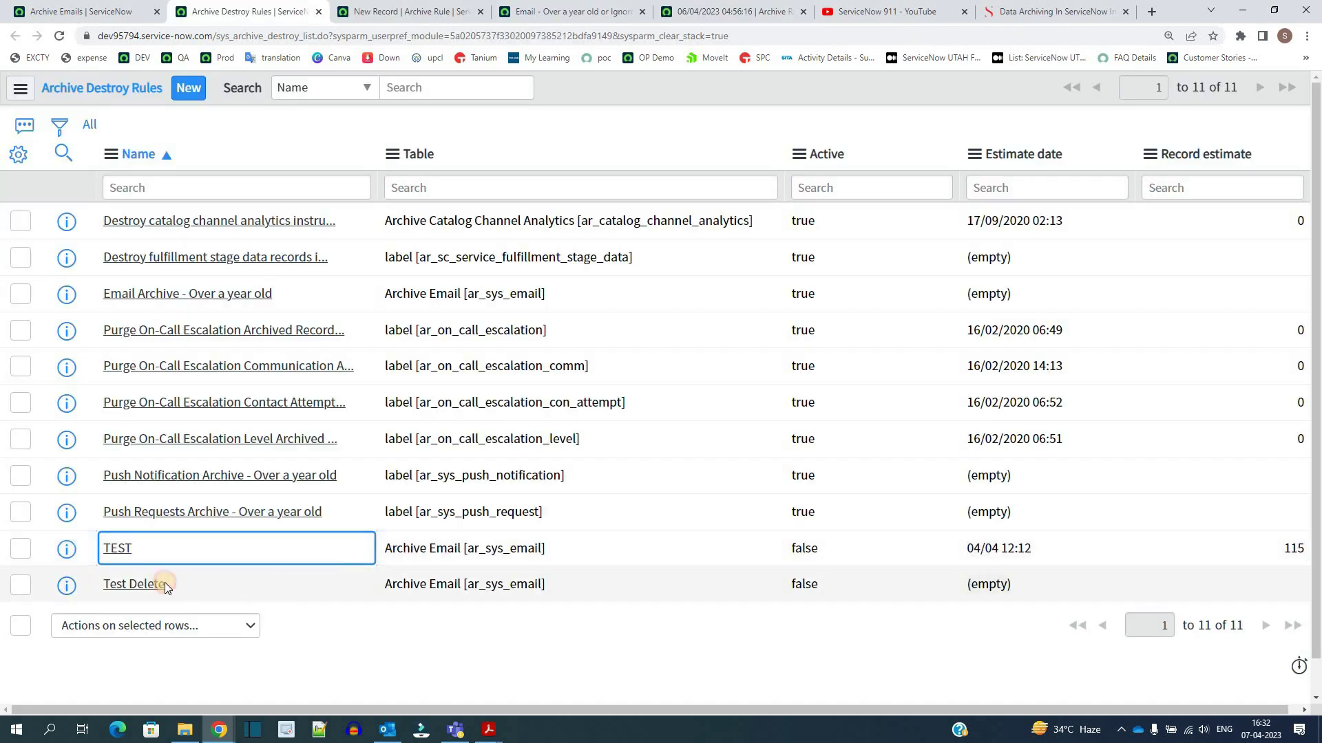
Check the Test Delete rule's name and false Active value, then open its record in a new tab
{"action": "left_click_drag", "start_coordinate": [164, 582], "coordinate": [103, 582]}
{"action": "left_click", "coordinate": [197, 585]}
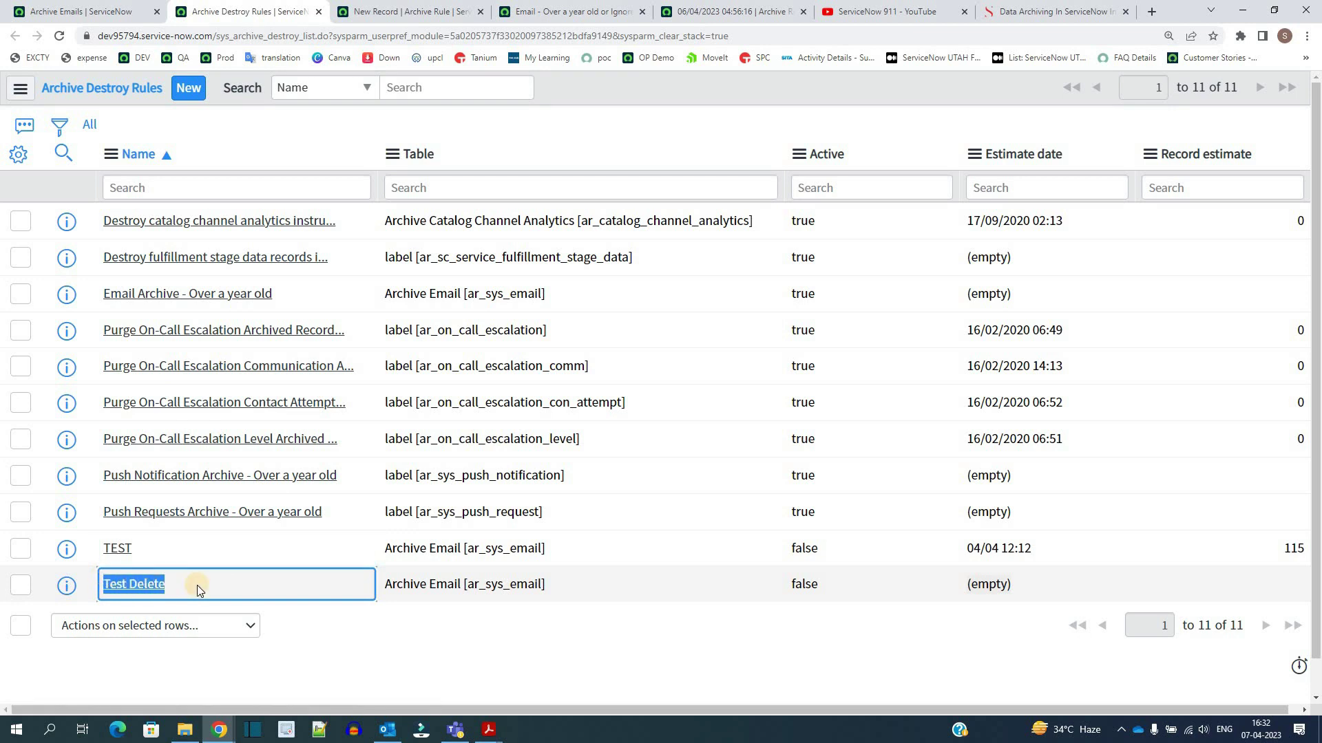
{"action": "double_click", "coordinate": [839, 586]}
{"action": "left_click_drag", "start_coordinate": [840, 587], "coordinate": [797, 585]}
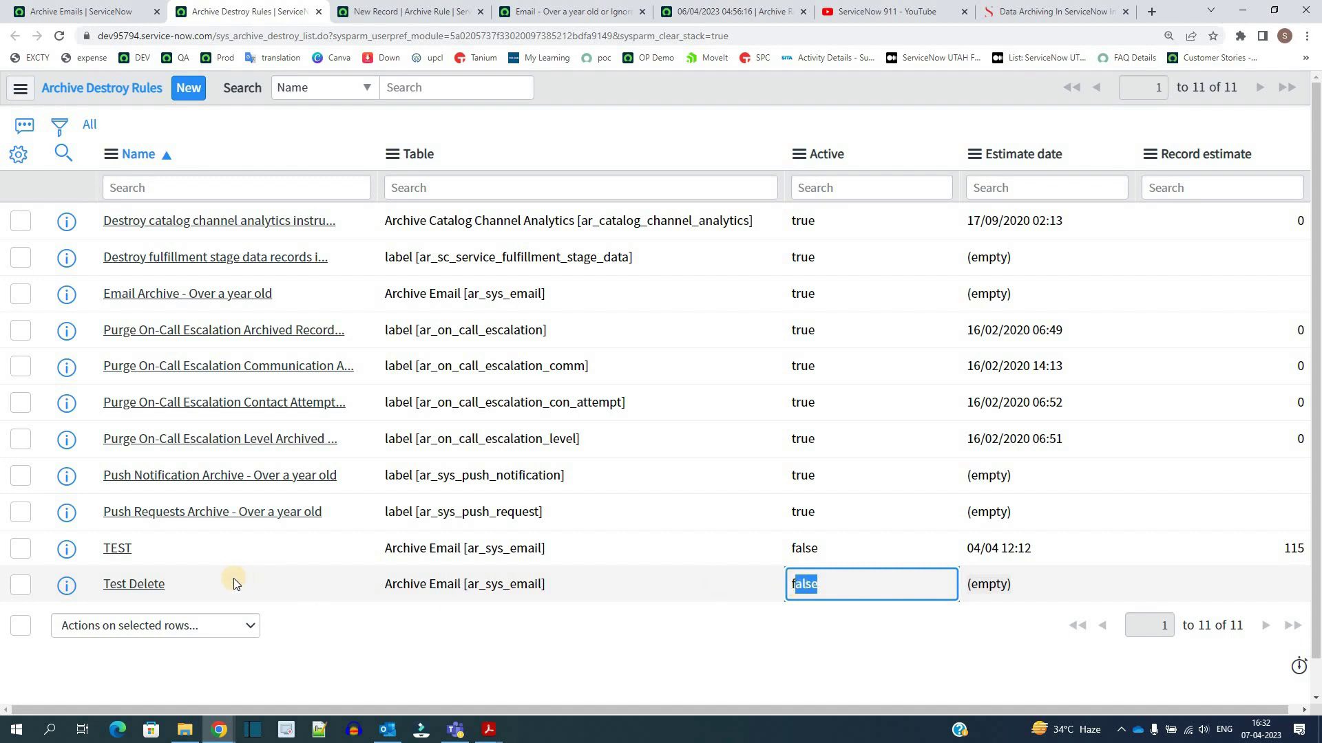
{"action": "left_click", "coordinate": [66, 585], "text": "ctrl"}
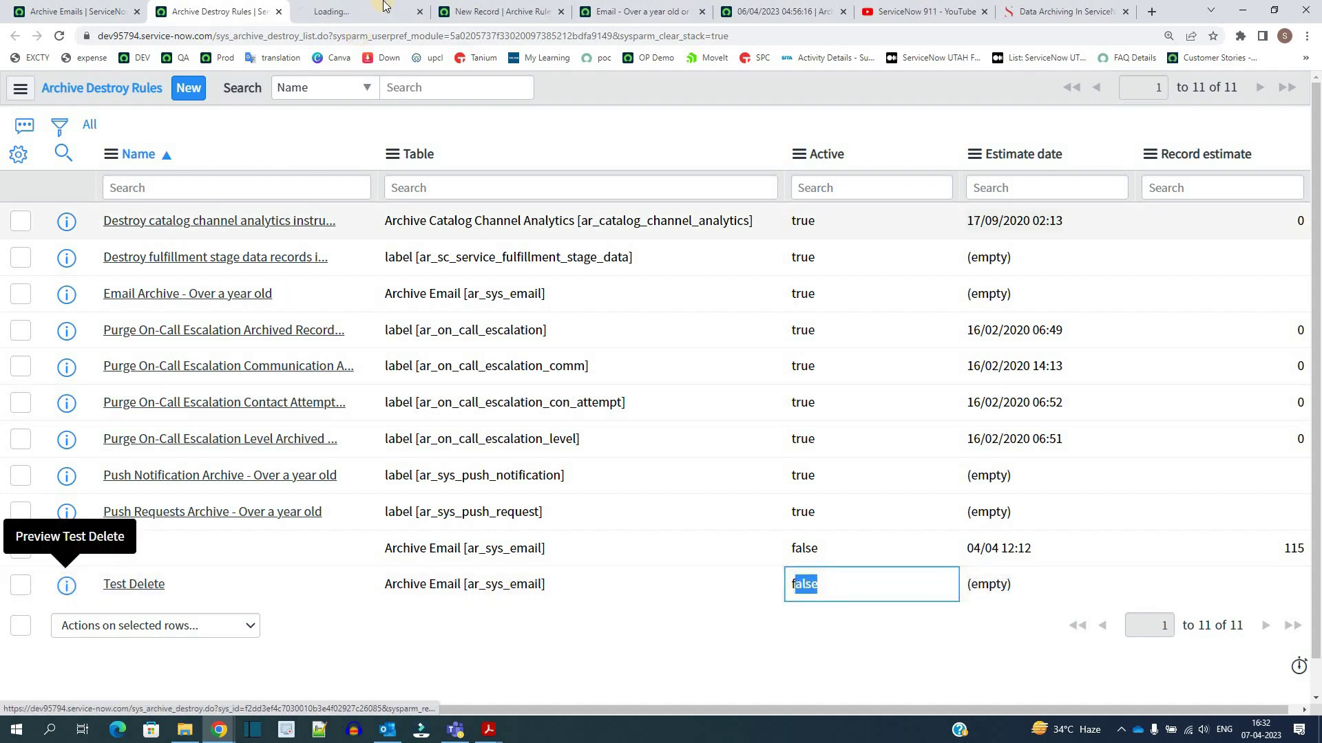
{"action": "left_click", "coordinate": [358, 12]}
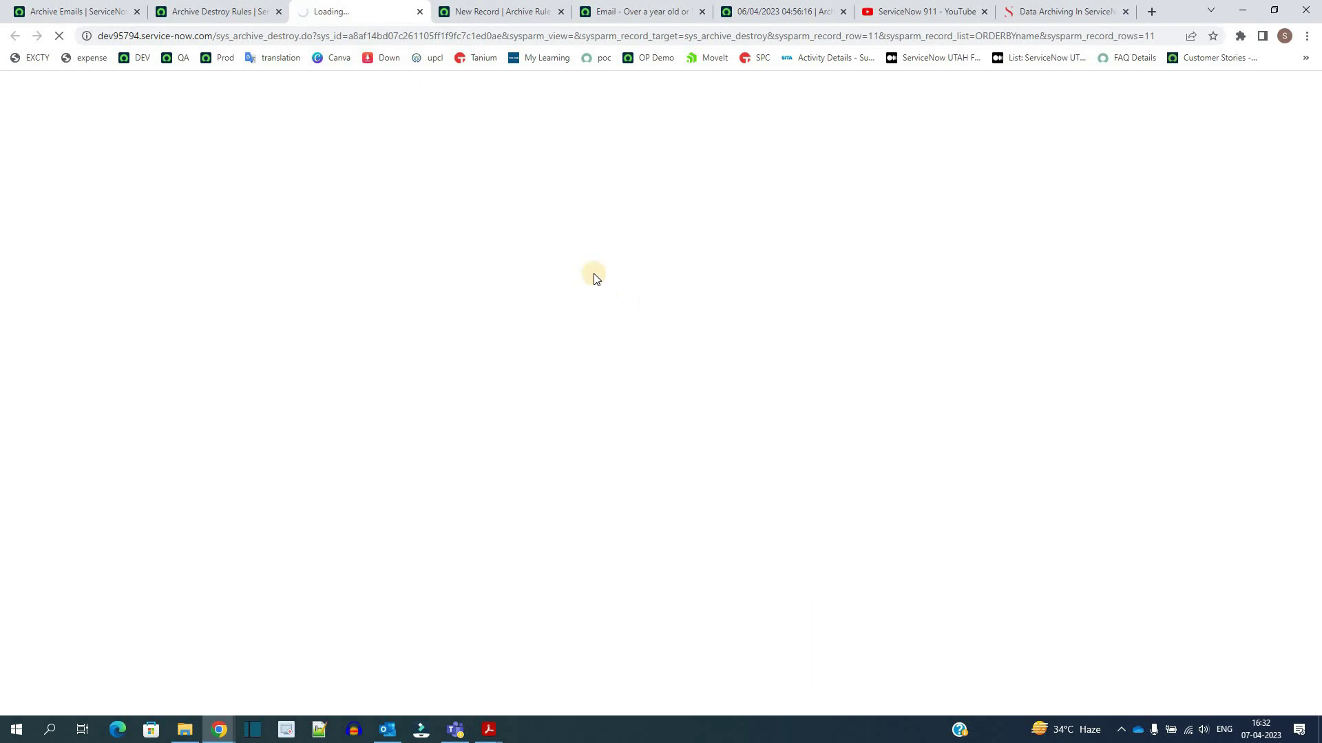
Back on the archive tab, view the Archive Log, Archive Destroy Log and Archive Status lists
{"action": "left_click", "coordinate": [118, 8]}
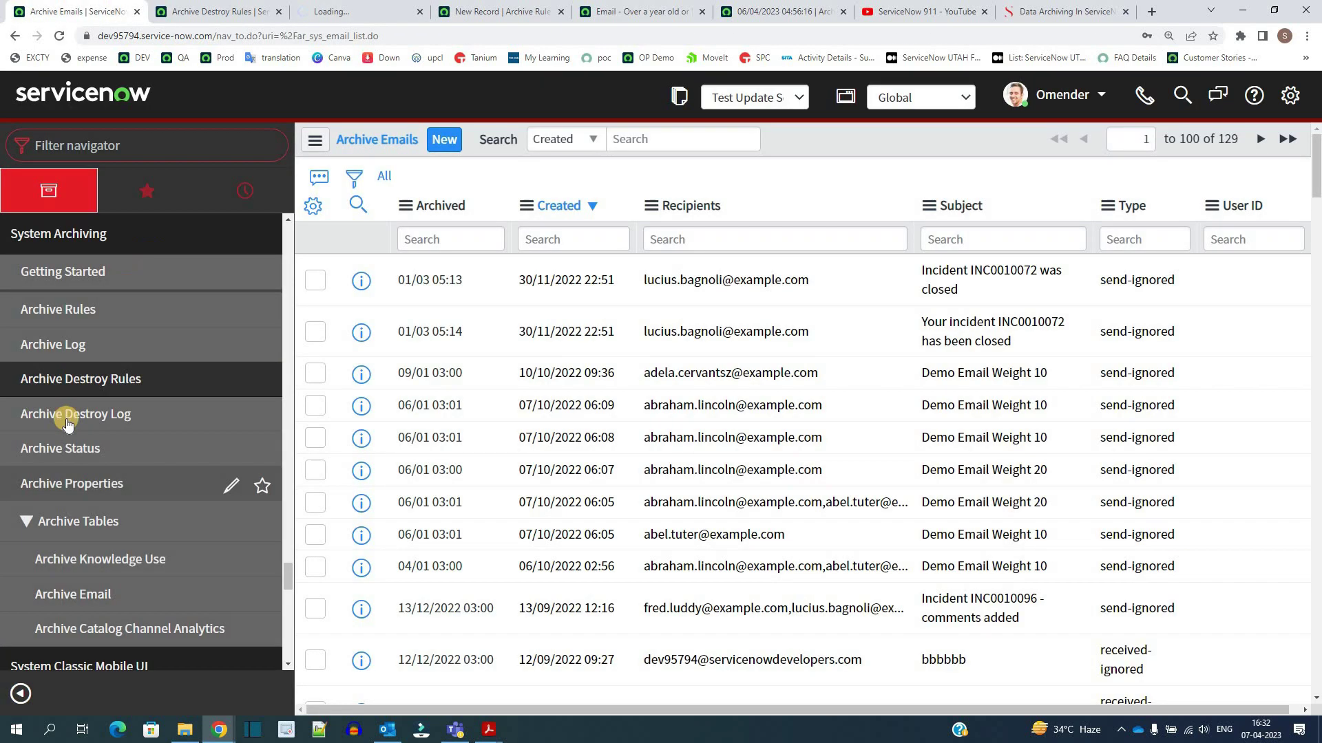
{"action": "left_click", "coordinate": [68, 350]}
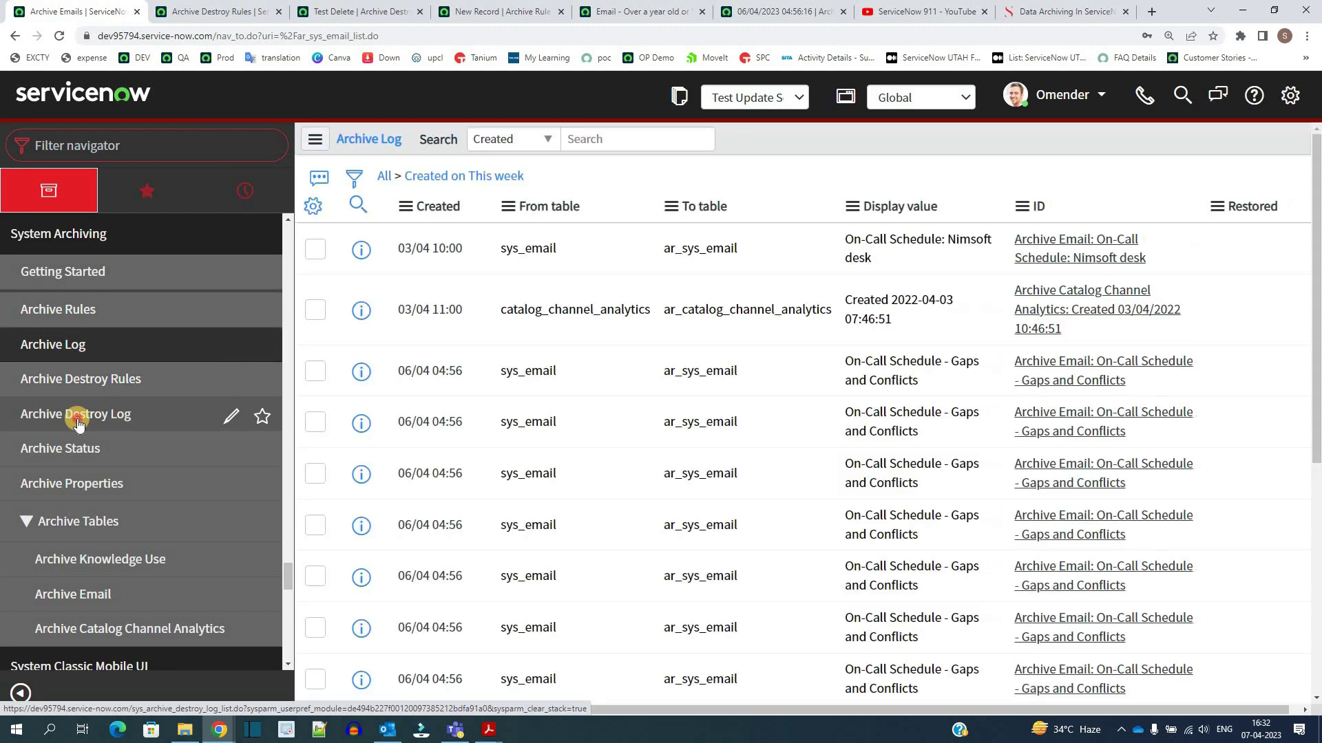
{"action": "left_click", "coordinate": [78, 420]}
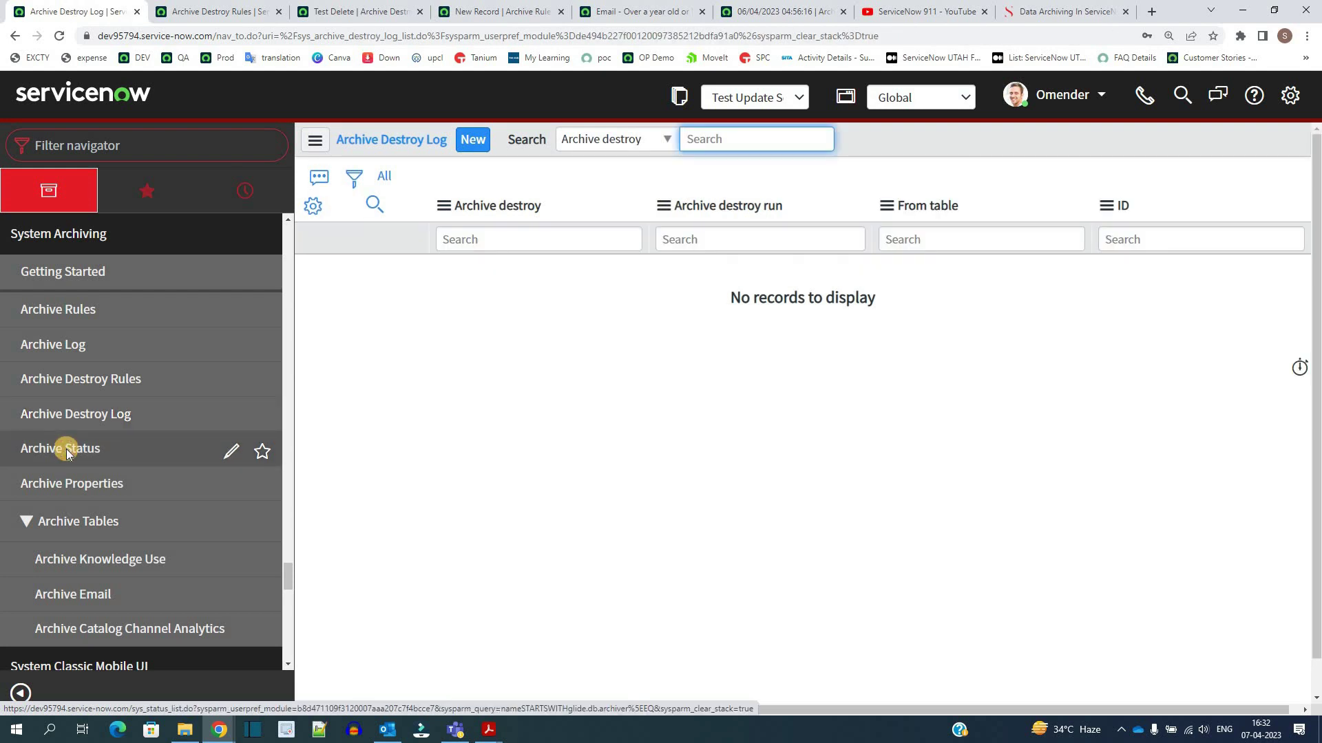
{"action": "left_click", "coordinate": [66, 454]}
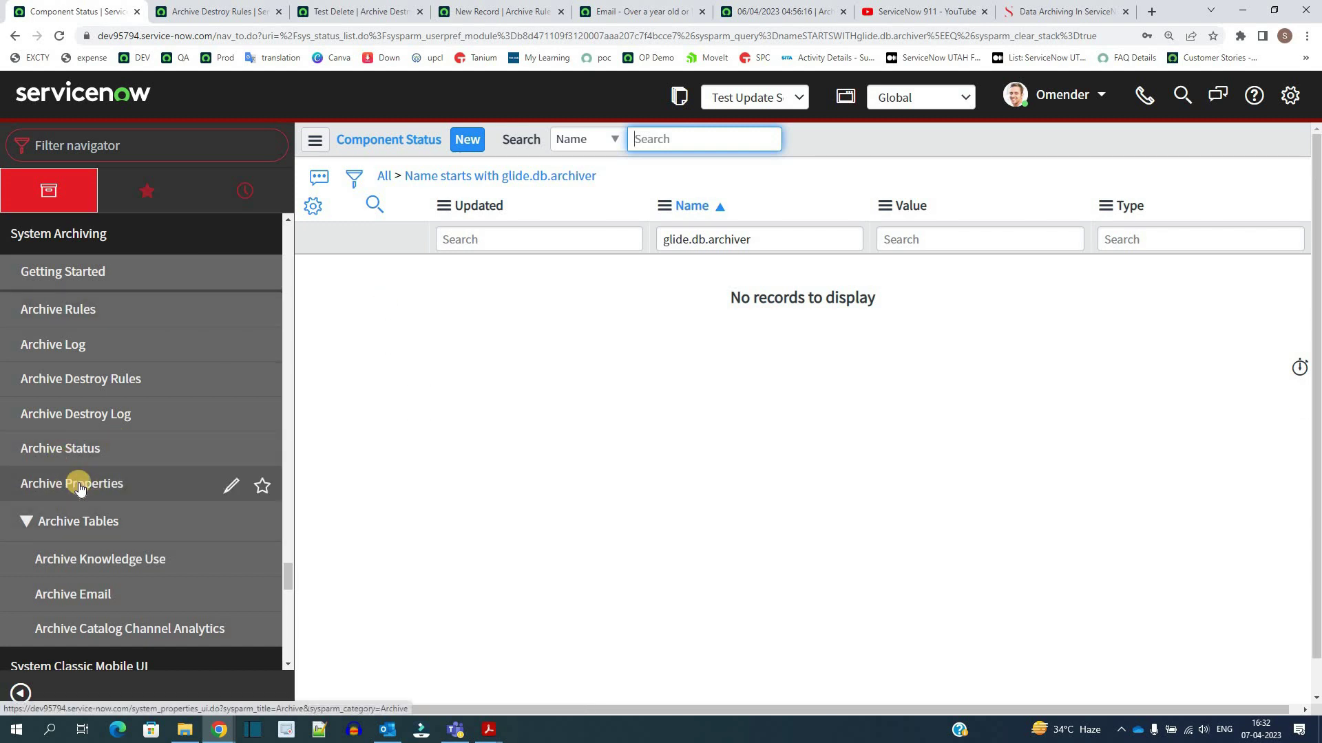
{"action": "left_click", "coordinate": [80, 490]}
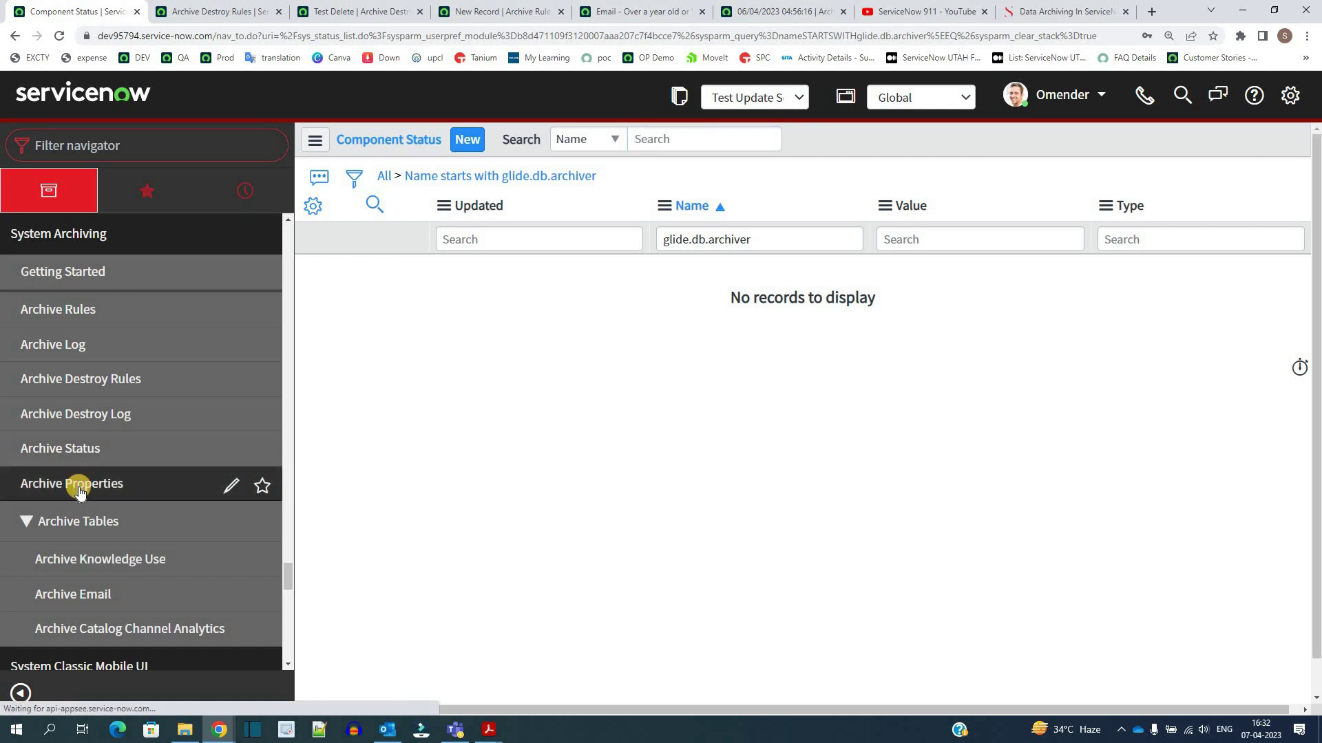
Review the archive properties (batch size 100, 10 batches per run) and collapse then re-expand System Archiving
{"action": "scroll", "coordinate": [97, 389], "scroll_direction": "down", "scroll_amount": 2}
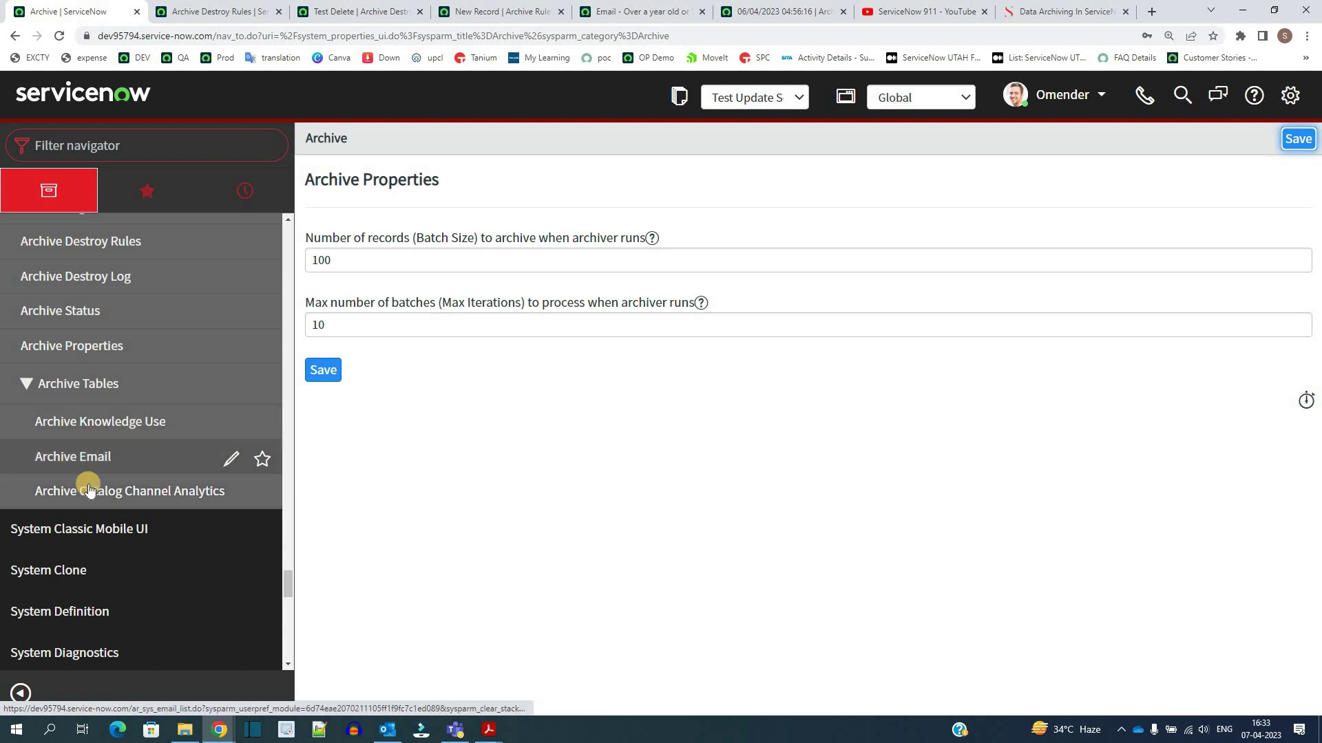
{"action": "scroll", "coordinate": [96, 427], "scroll_direction": "up", "scroll_amount": 4}
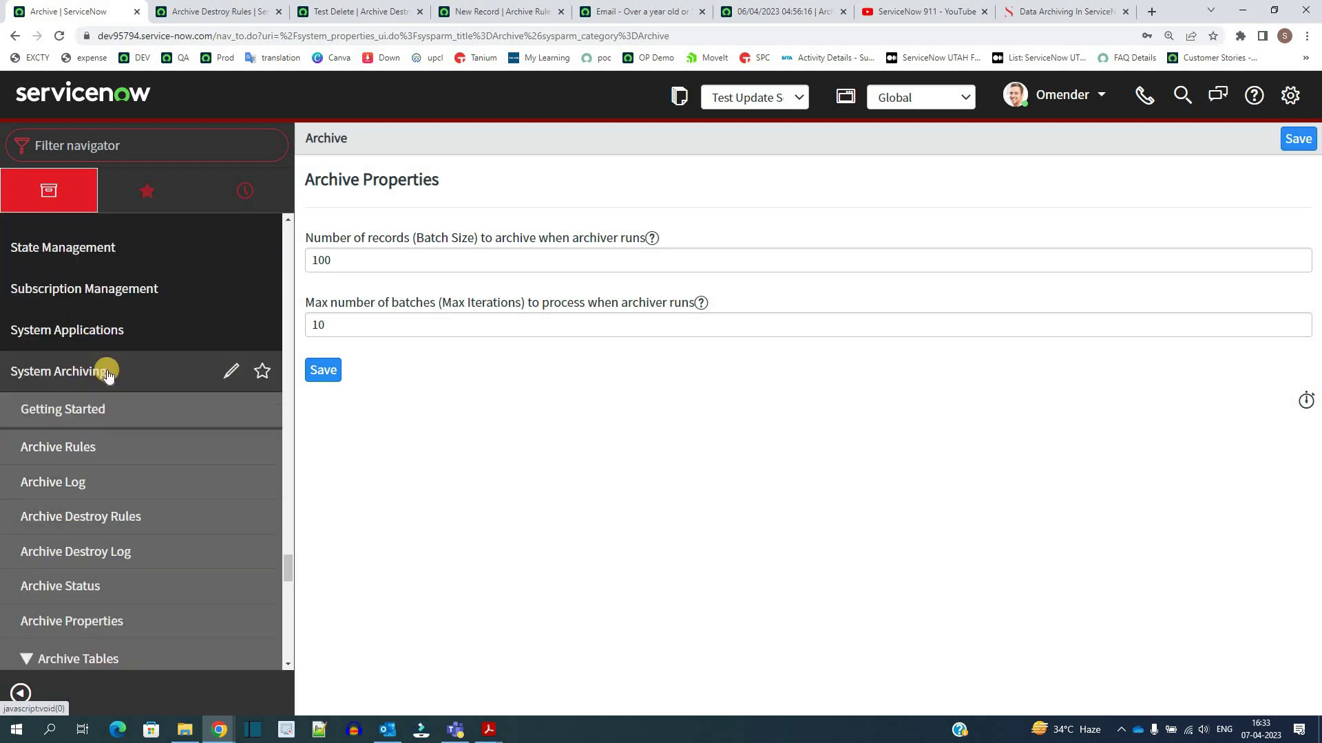
{"action": "left_click", "coordinate": [106, 372]}
{"action": "left_click", "coordinate": [107, 372]}
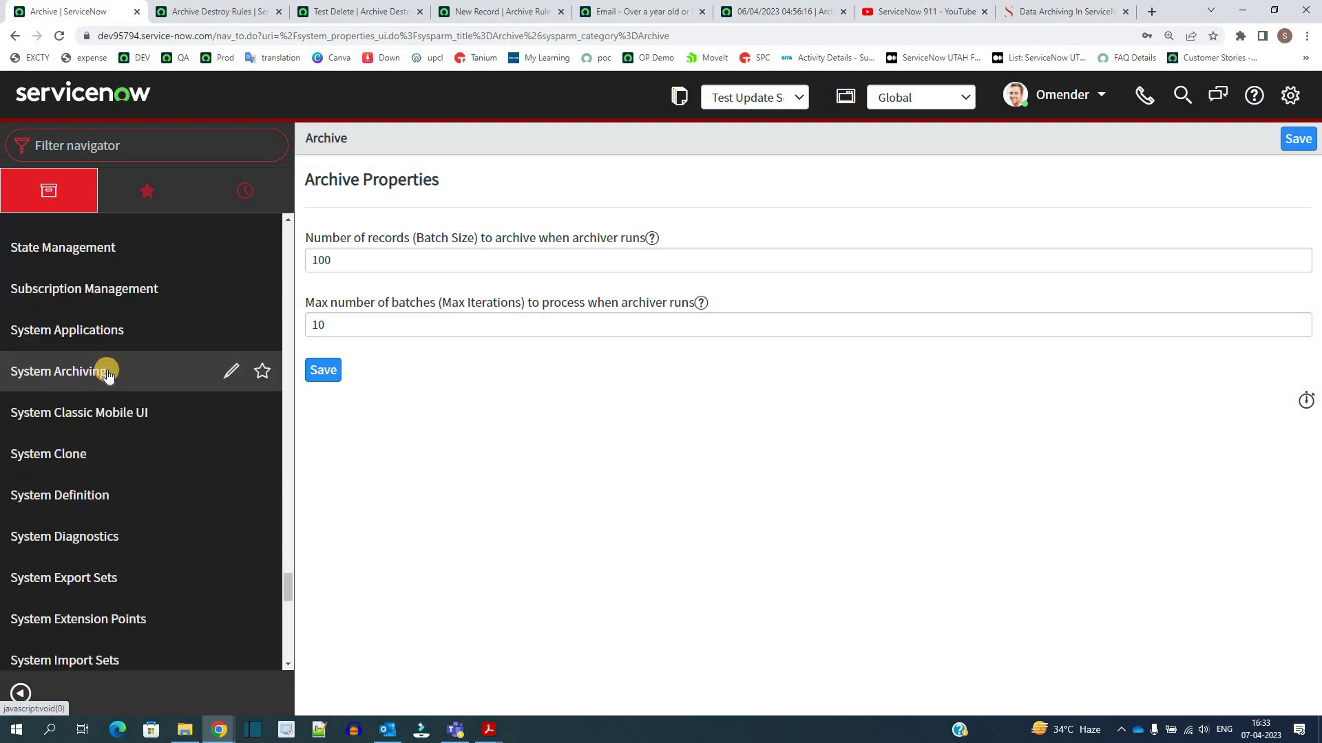